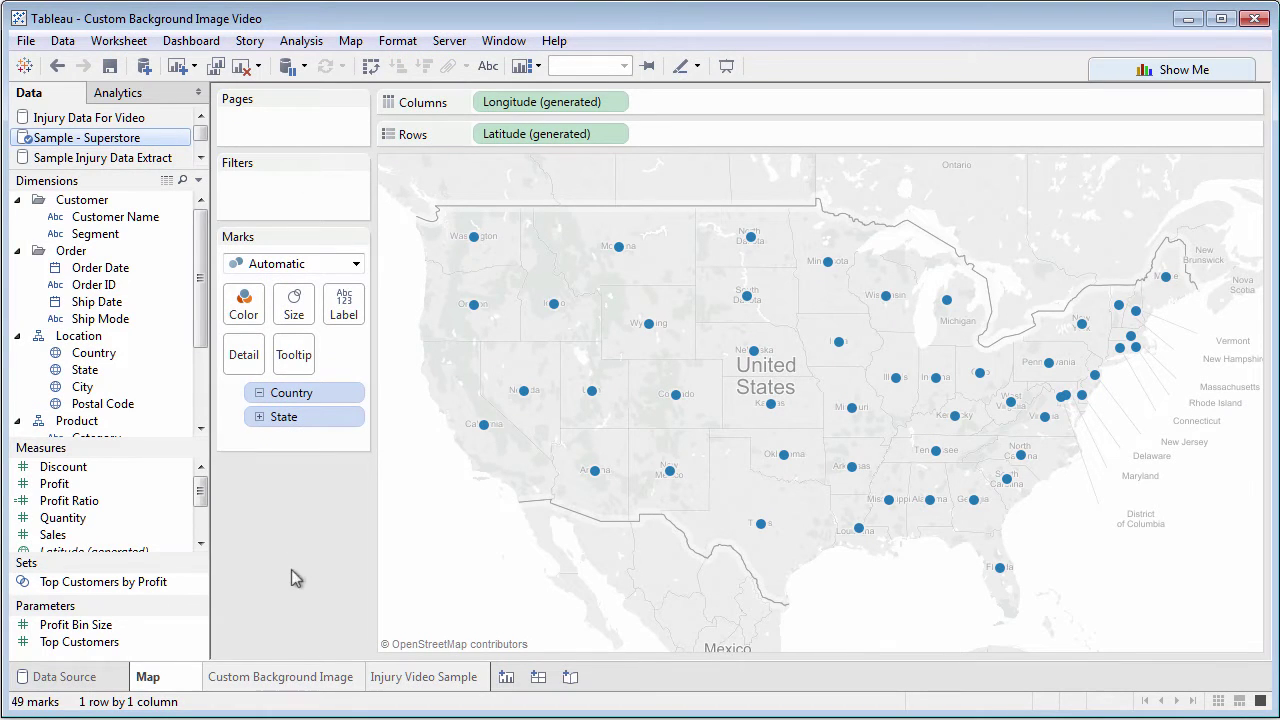
Switch to the Custom Background Image sheet
click(303, 677)
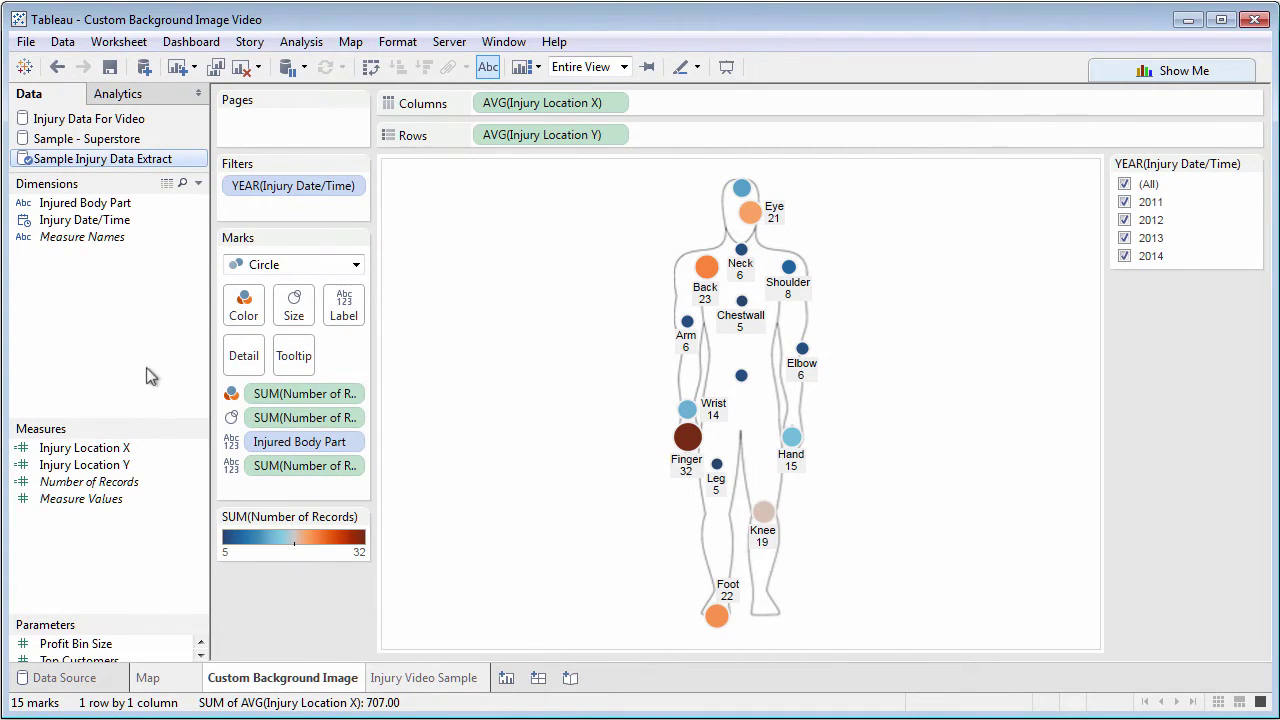
right_click(137, 452)
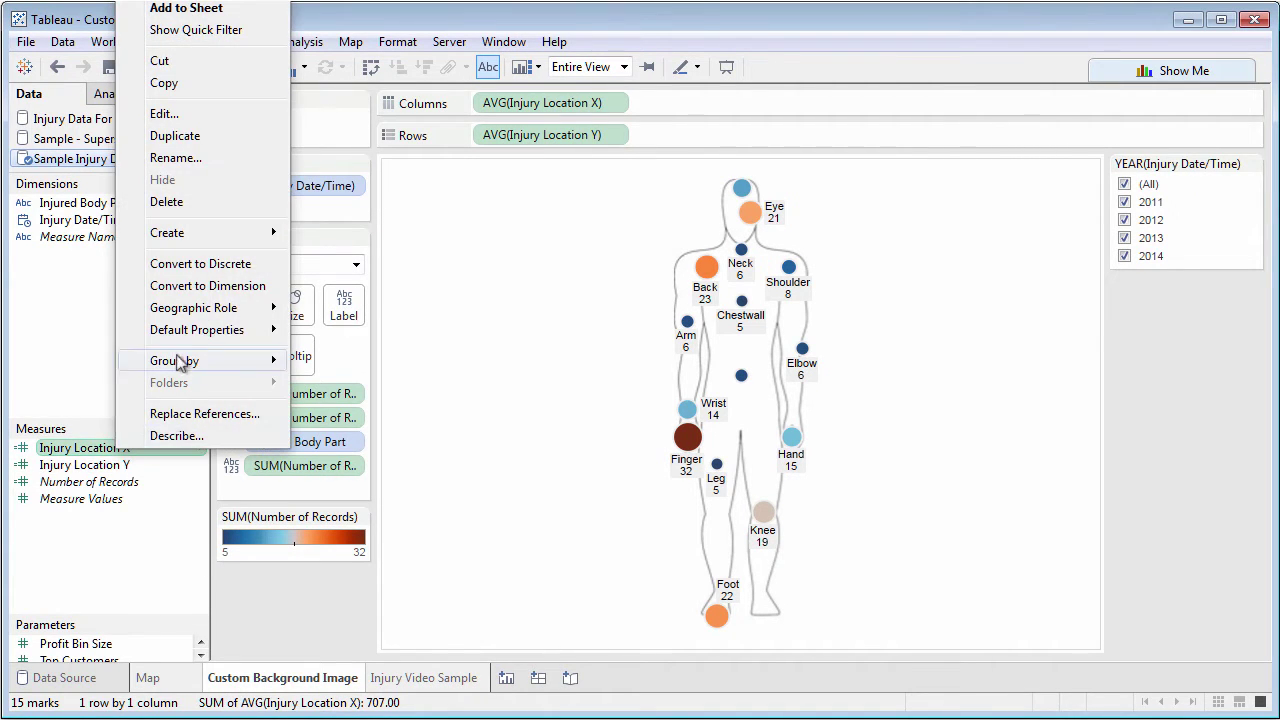
click(164, 113)
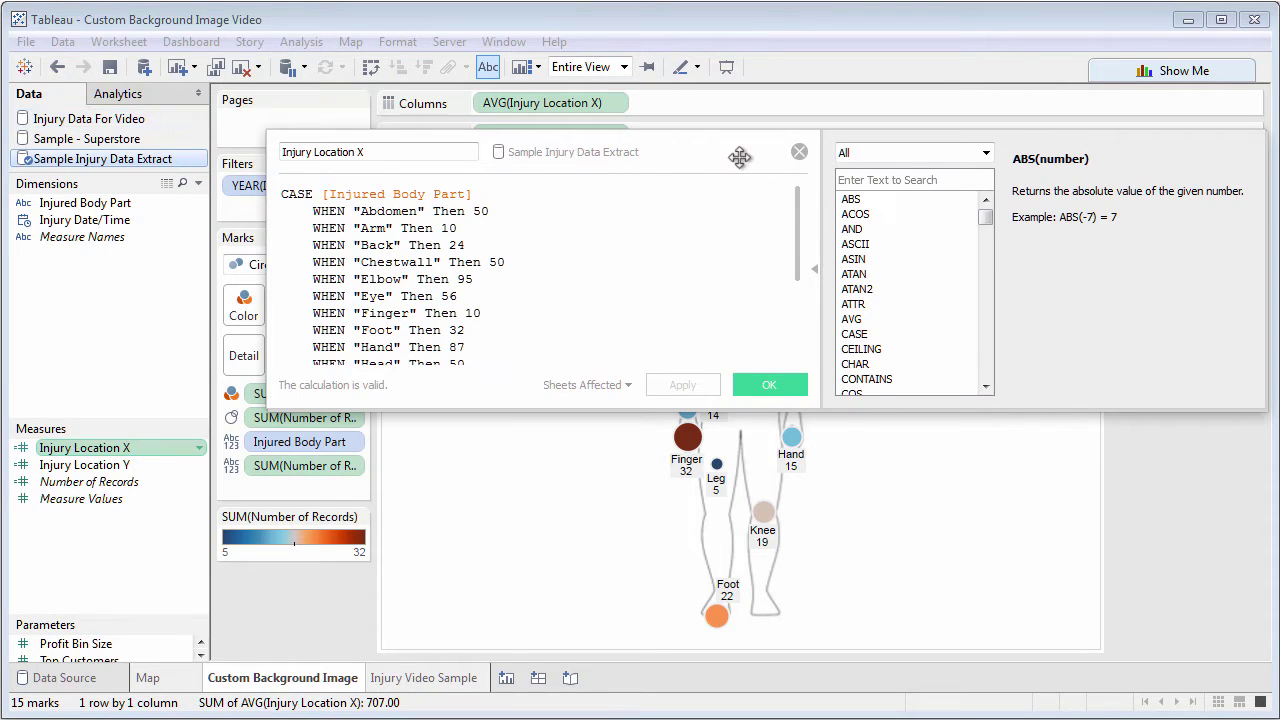
click(799, 152)
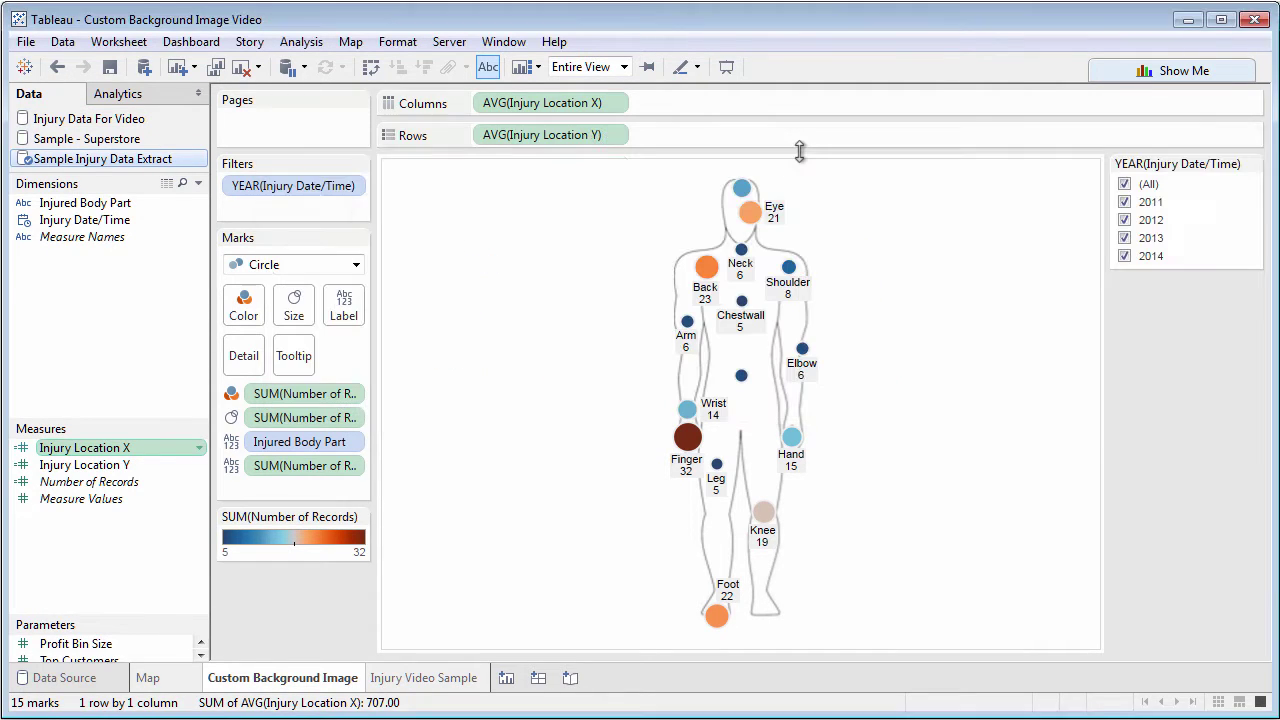
right_click(114, 466)
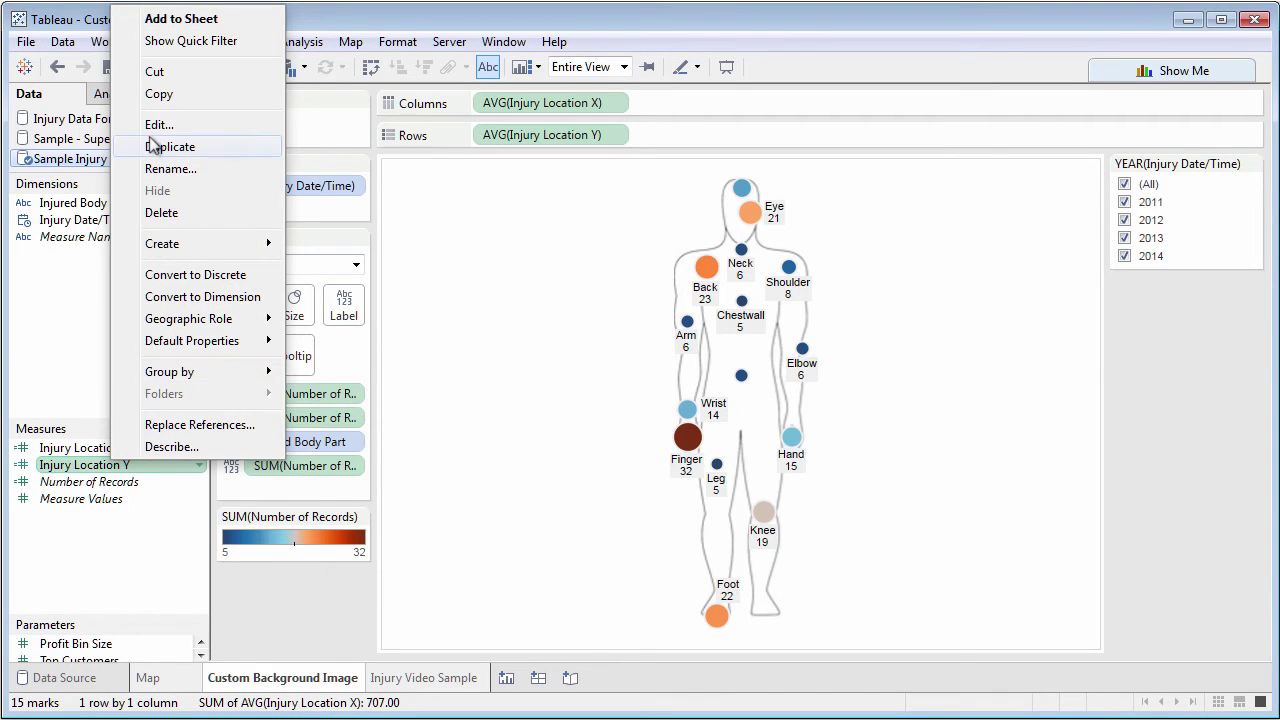
click(156, 124)
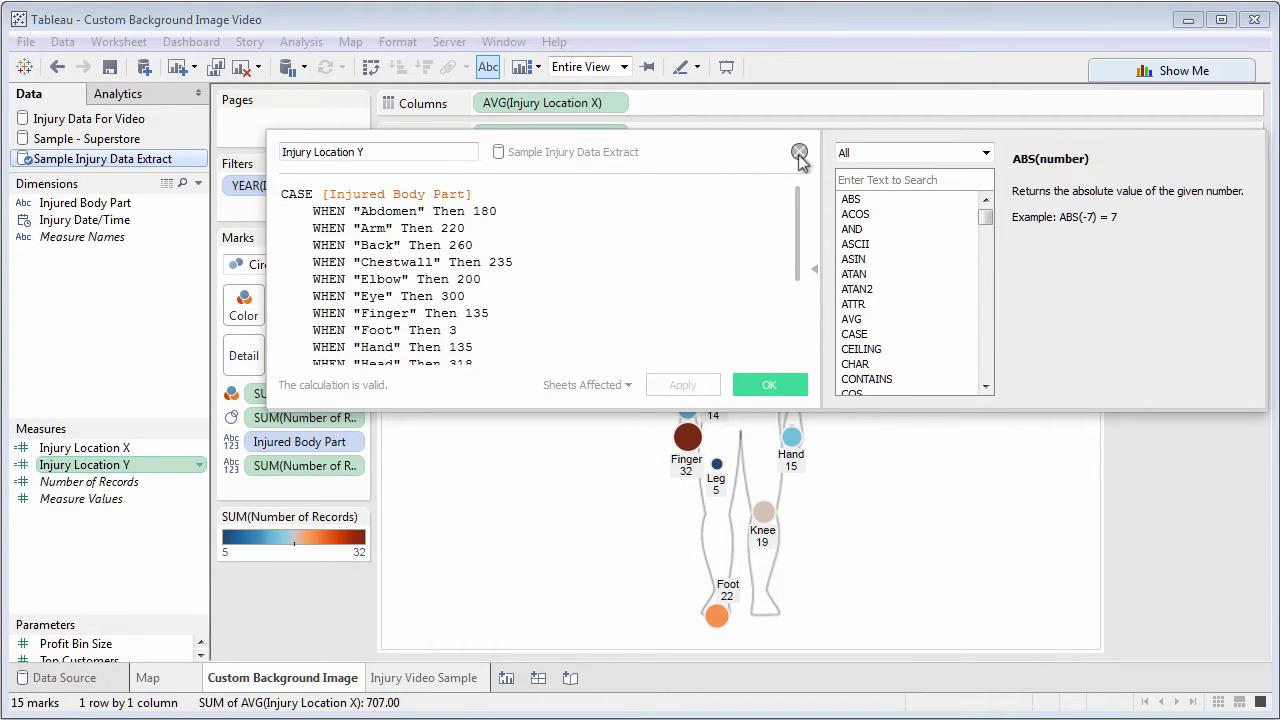
click(799, 152)
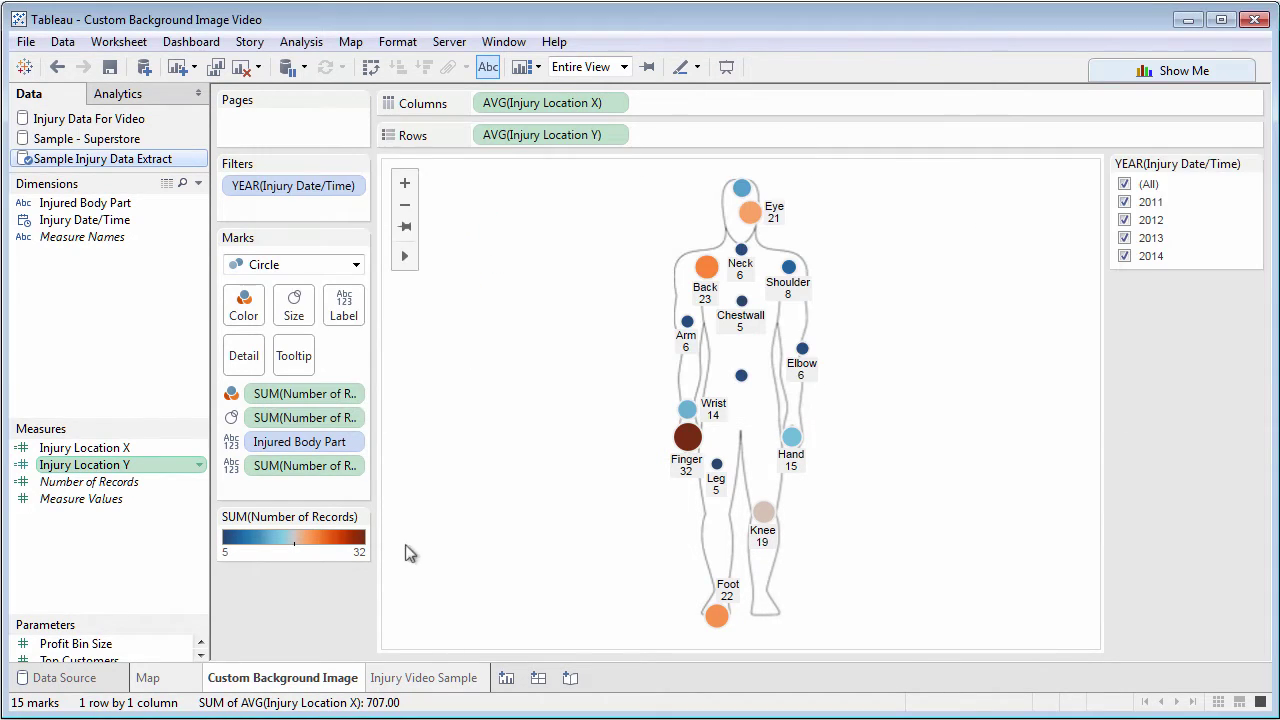
On the Injury Video Sample sheet, start adding a new background image via Map > Background Images
click(424, 678)
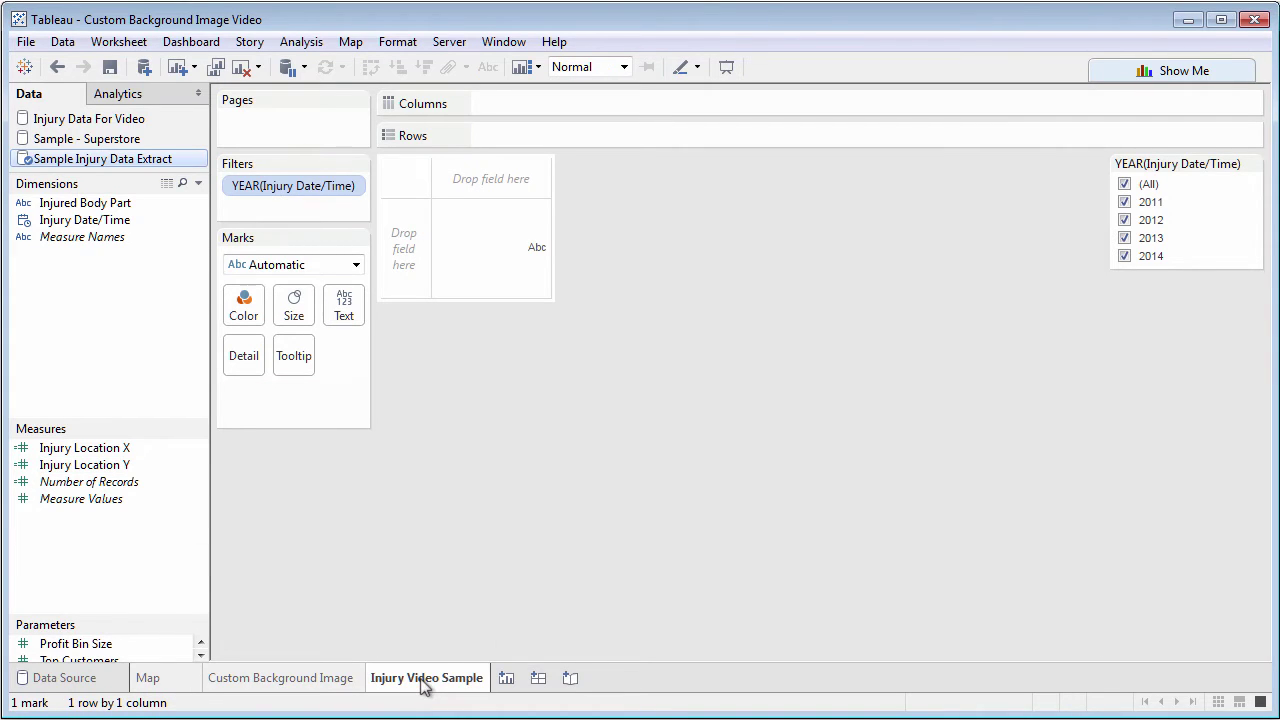
click(350, 43)
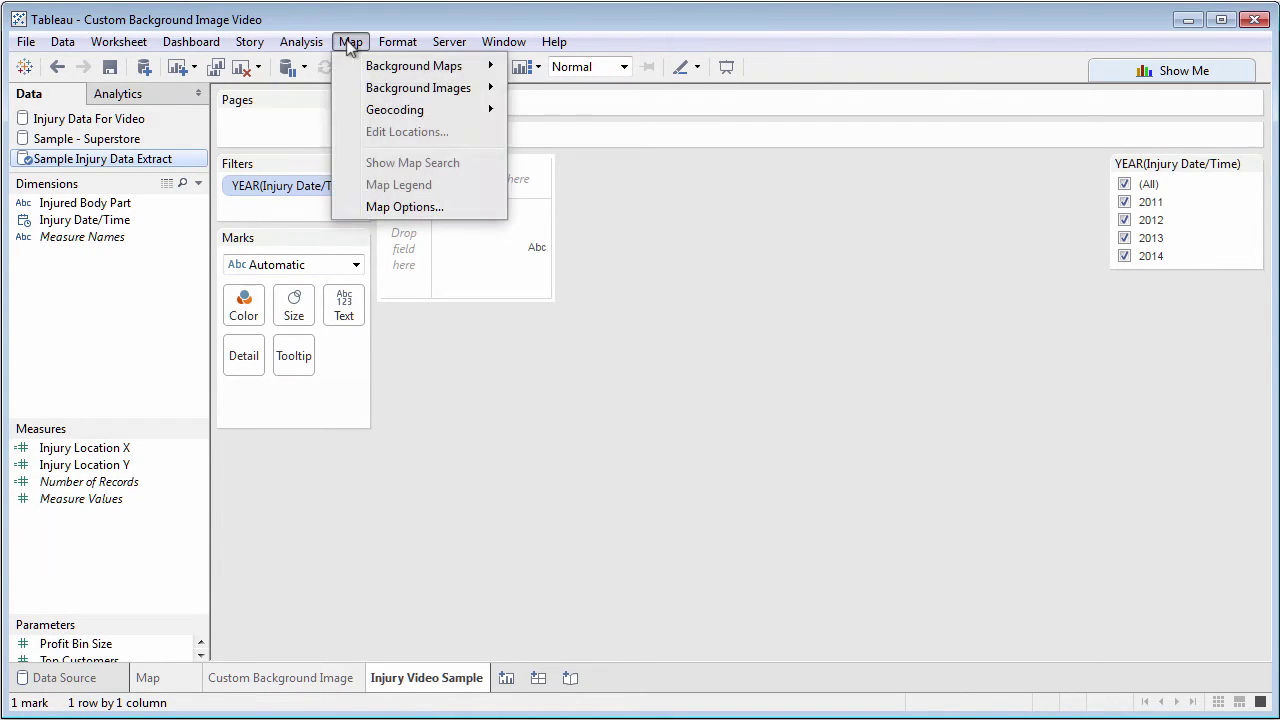
mouse_move(385, 92)
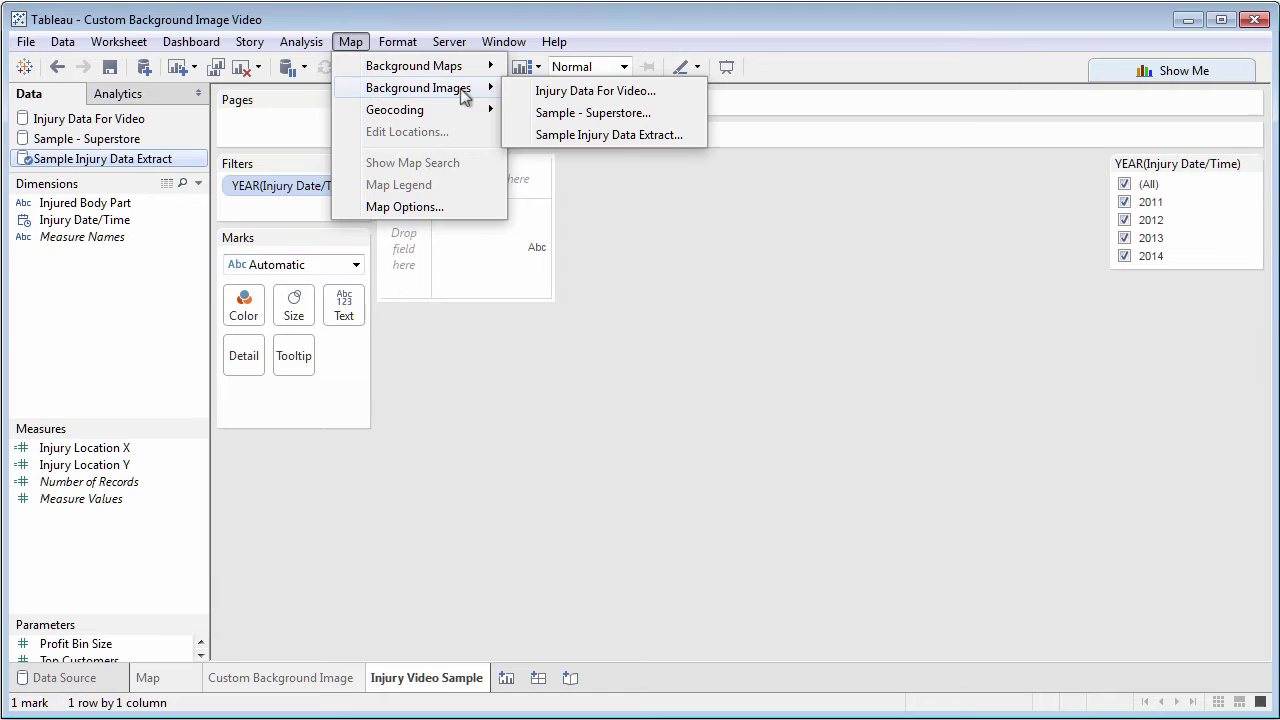
click(548, 92)
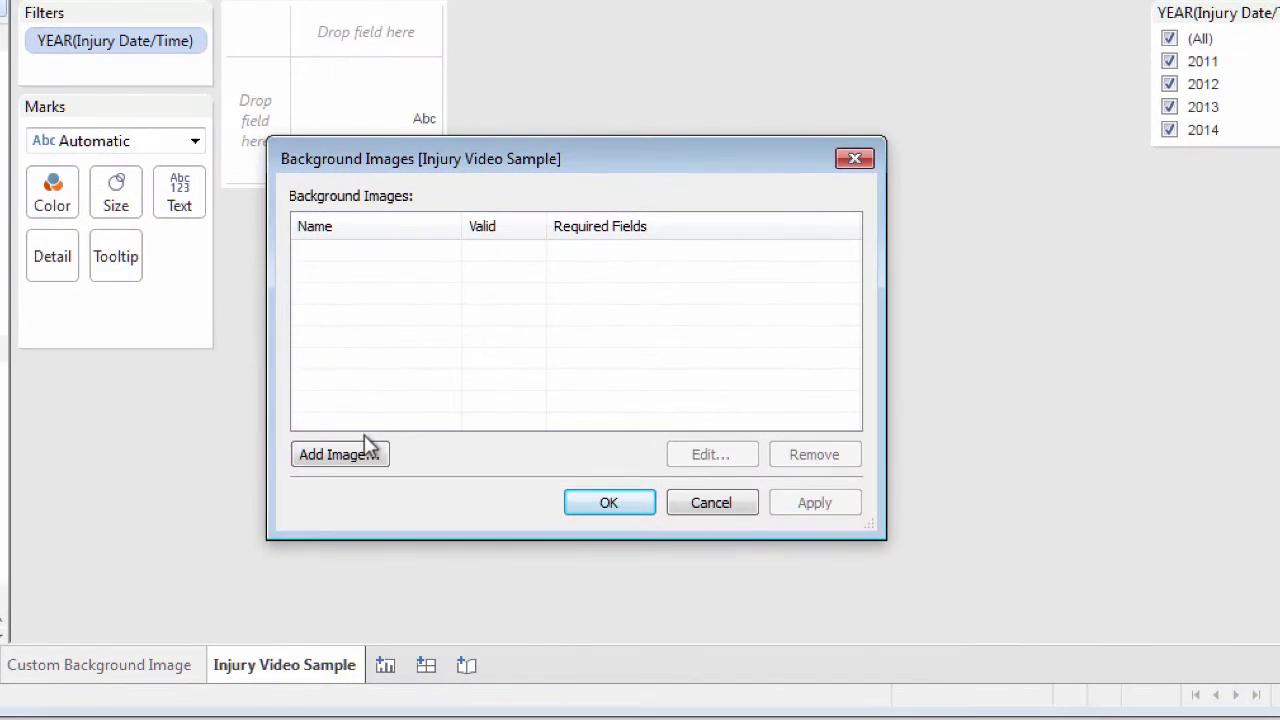
click(362, 452)
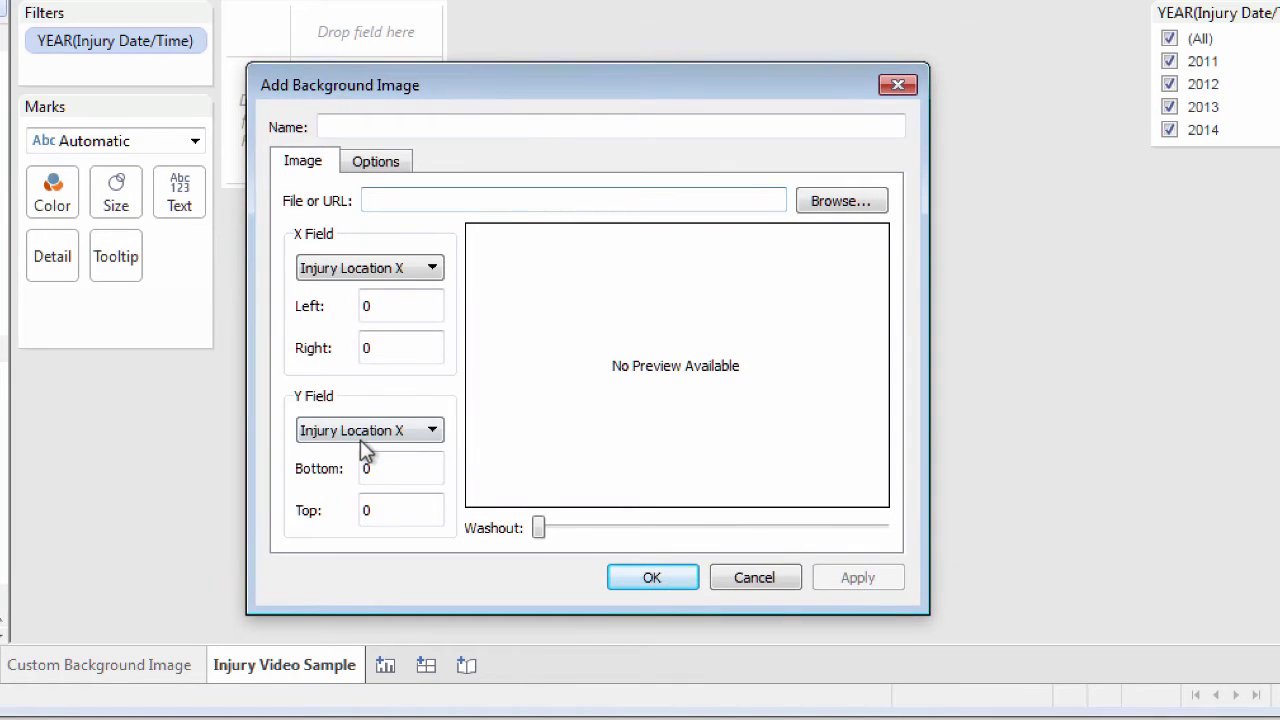
Name the image 'Body Outline' and select the Body Outline.jpg file
click(364, 124)
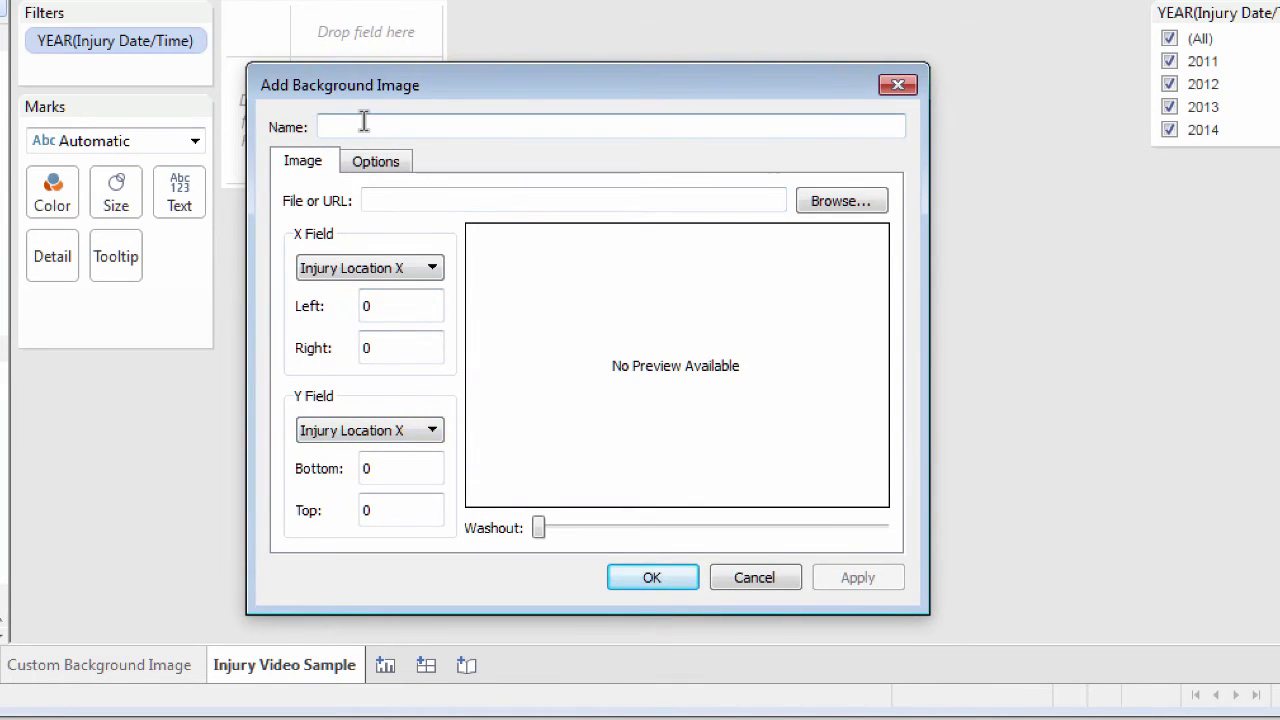
text(Body Outline)
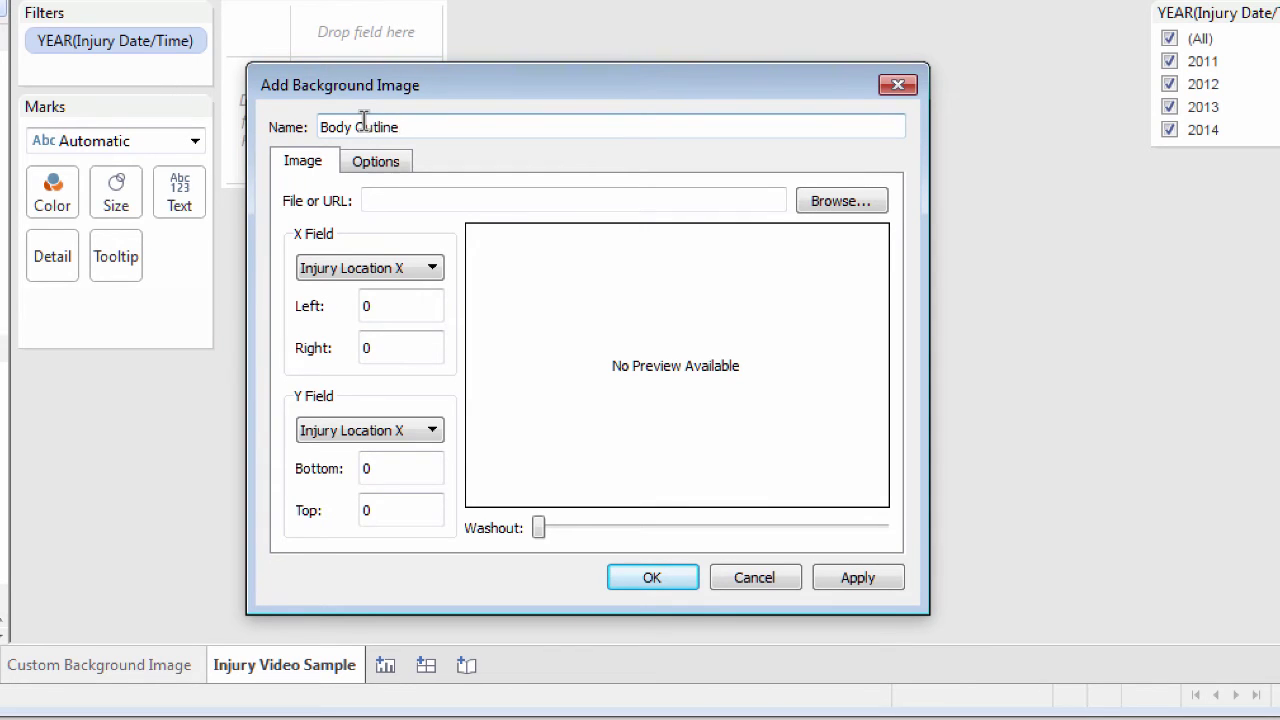
click(830, 203)
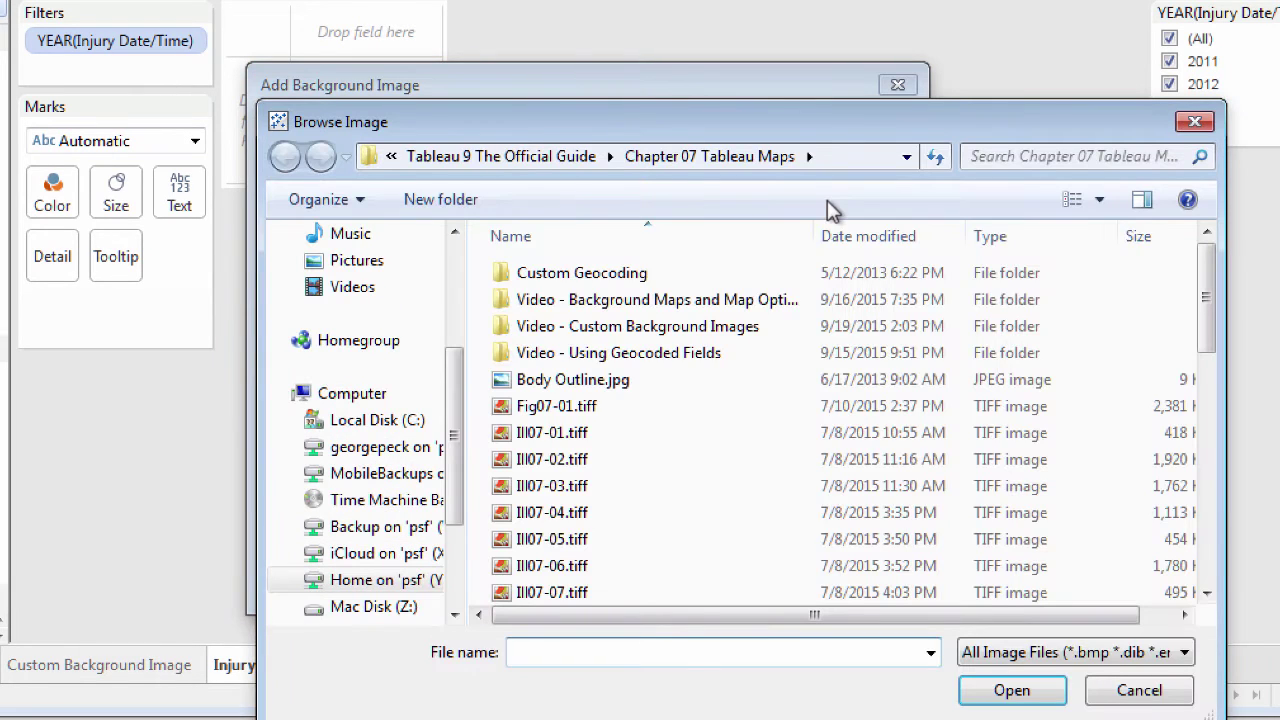
click(614, 382)
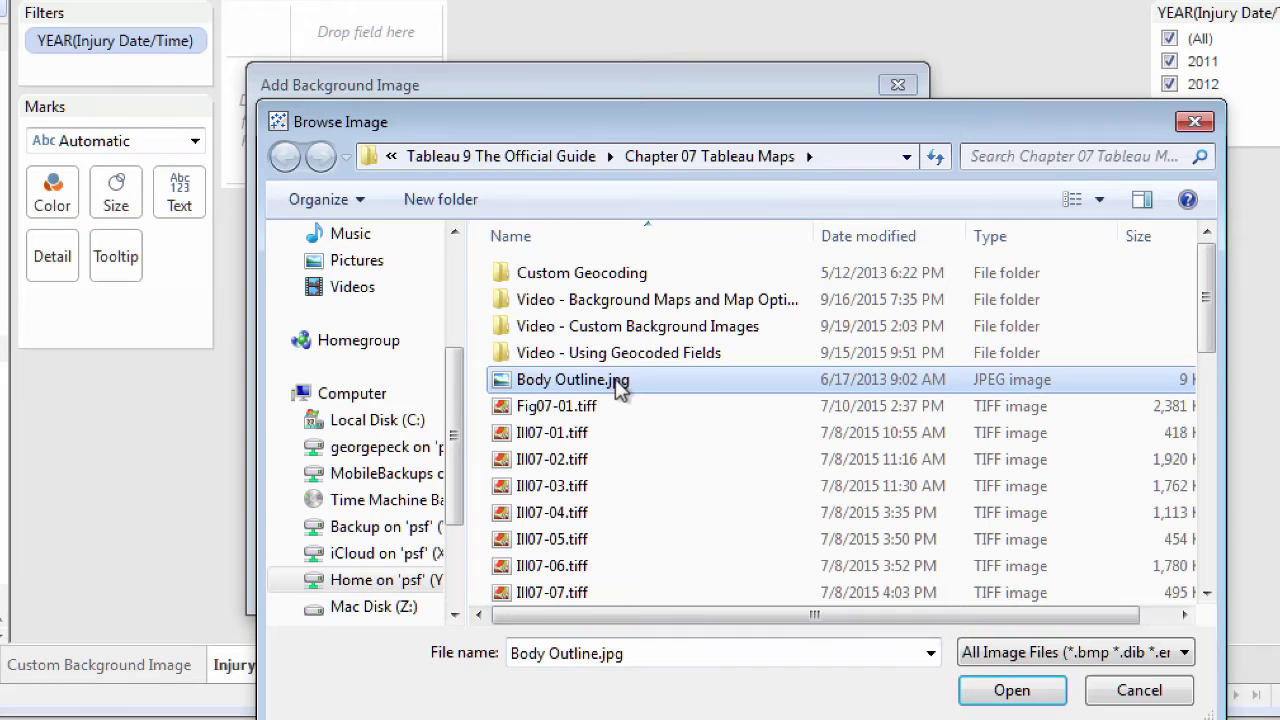
click(992, 696)
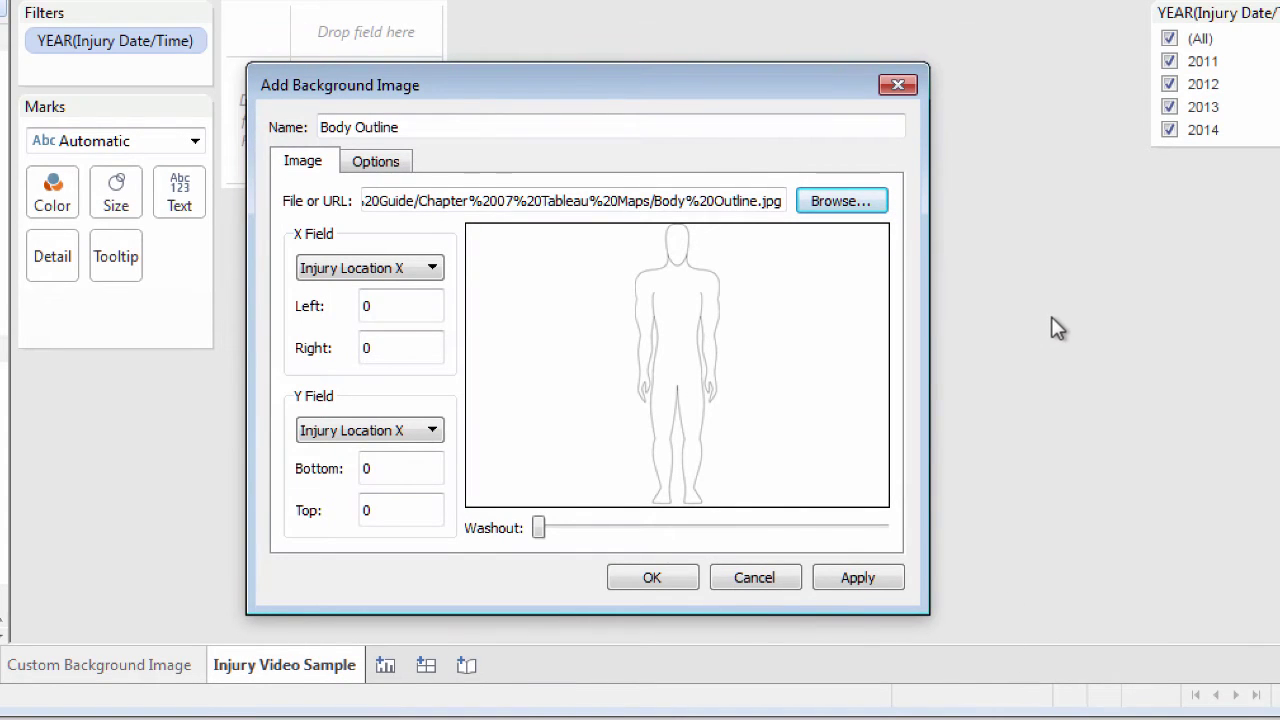
Map the image's X field to Injury Location X and Y field to Injury Location Y
click(432, 268)
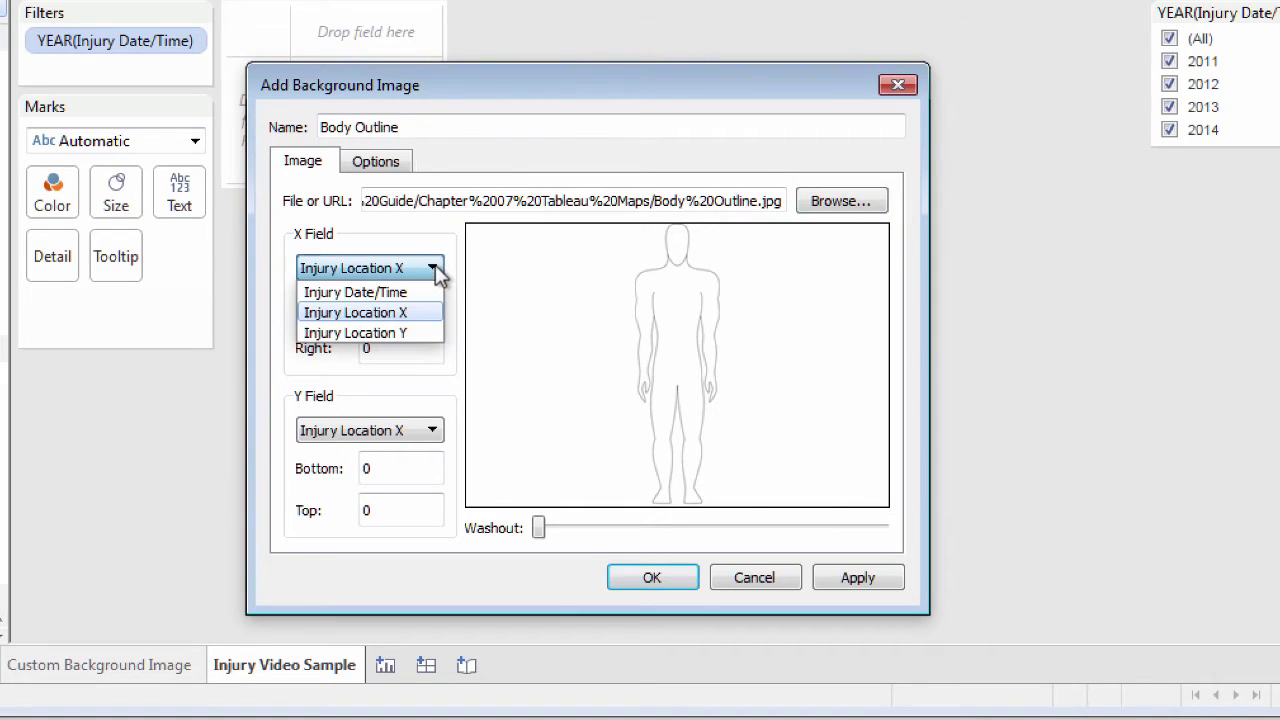
click(405, 313)
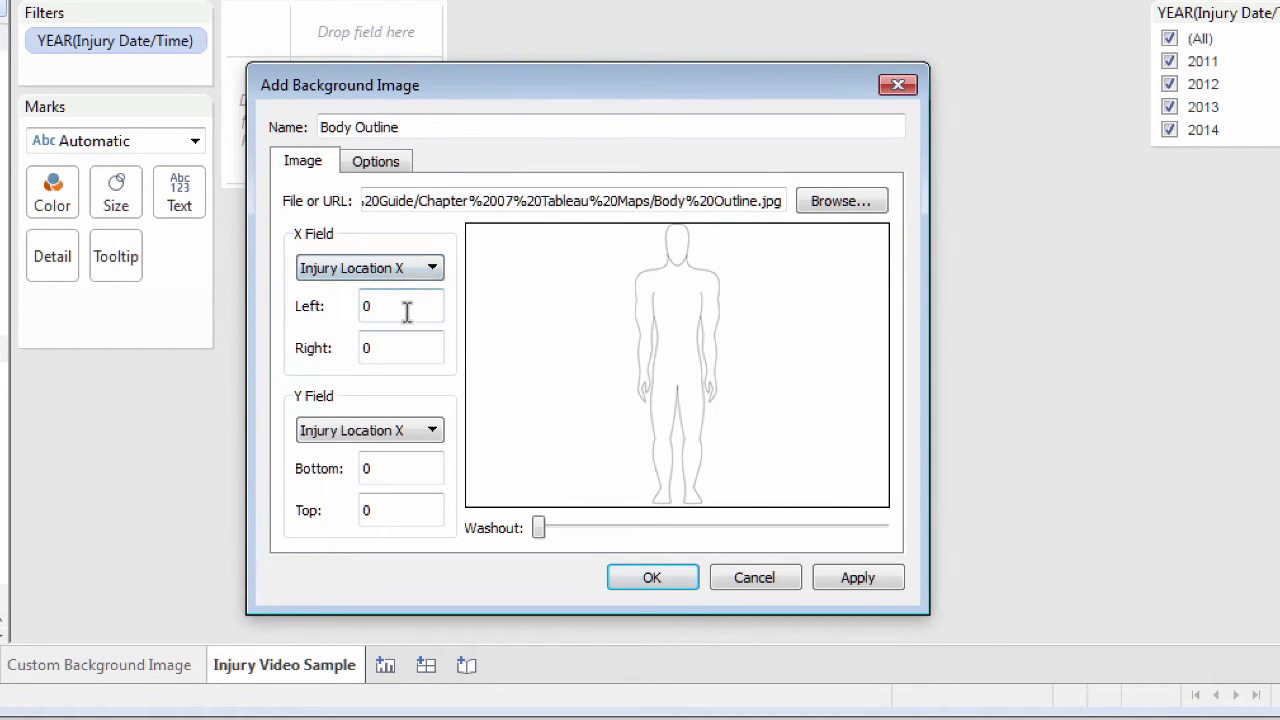
click(434, 432)
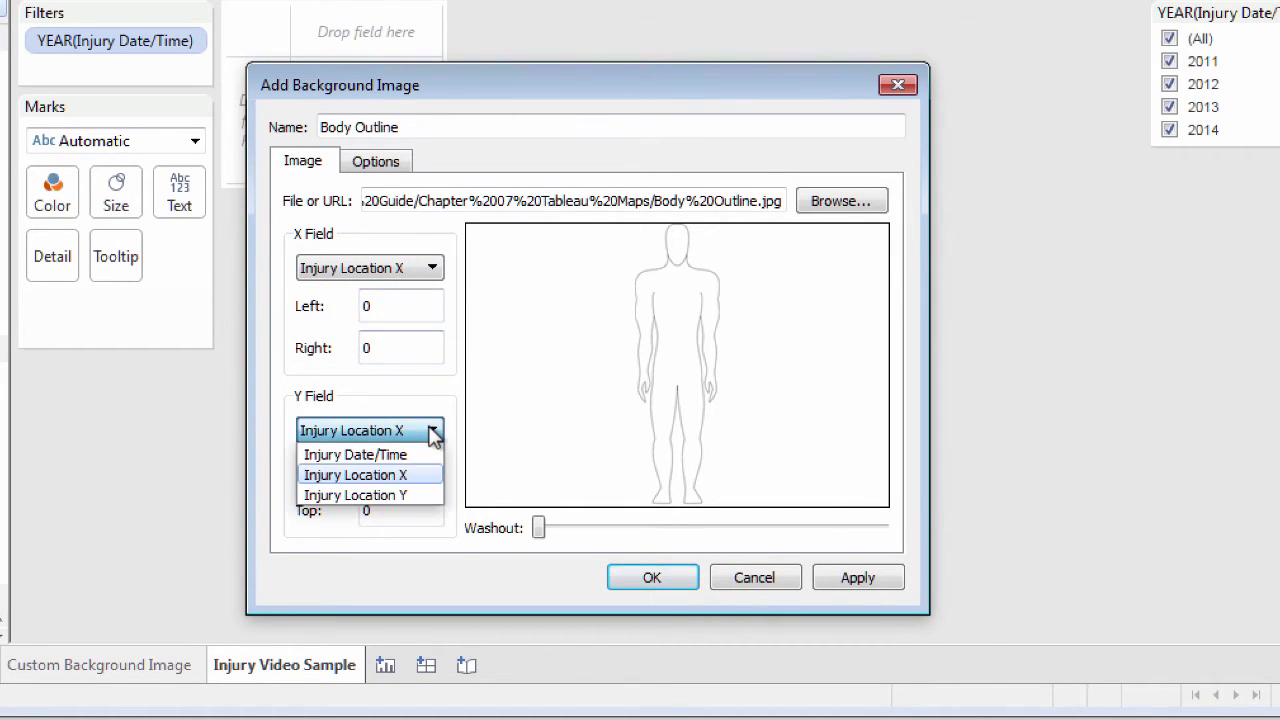
click(402, 495)
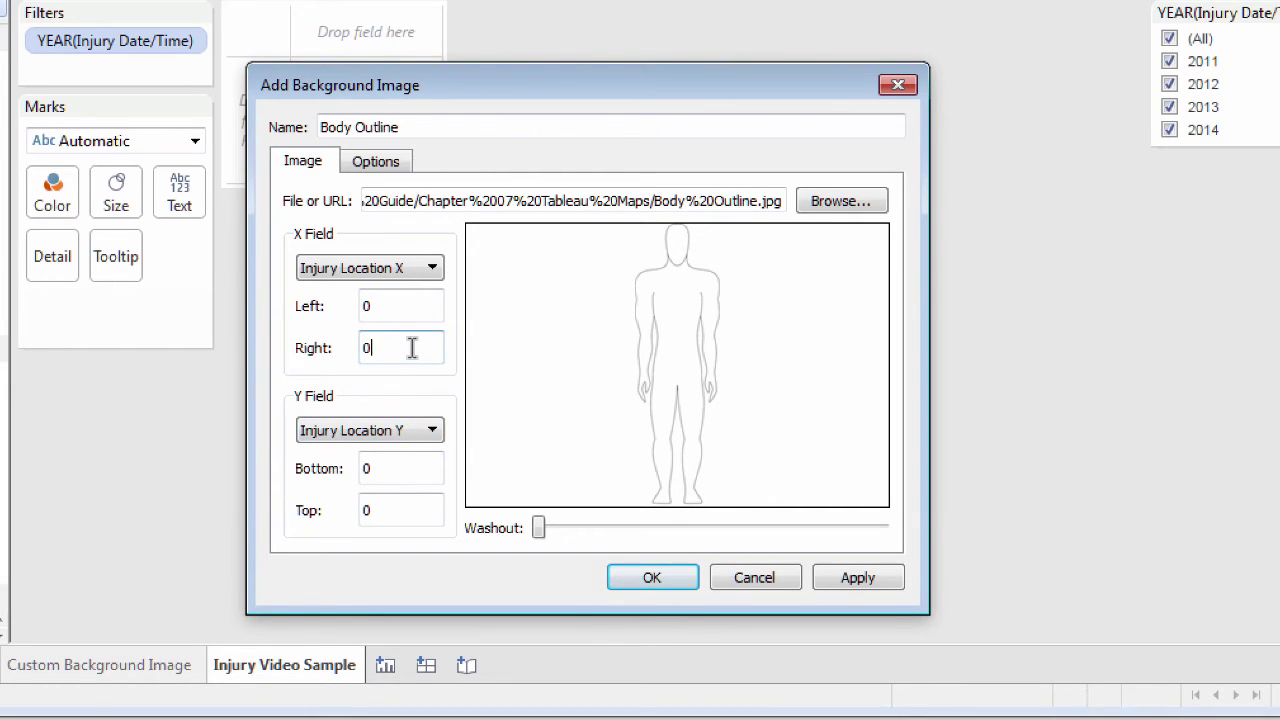
Set the image's Right edge to 99 and Top edge to 325
key(BackSpace)
text(99)
click(393, 505)
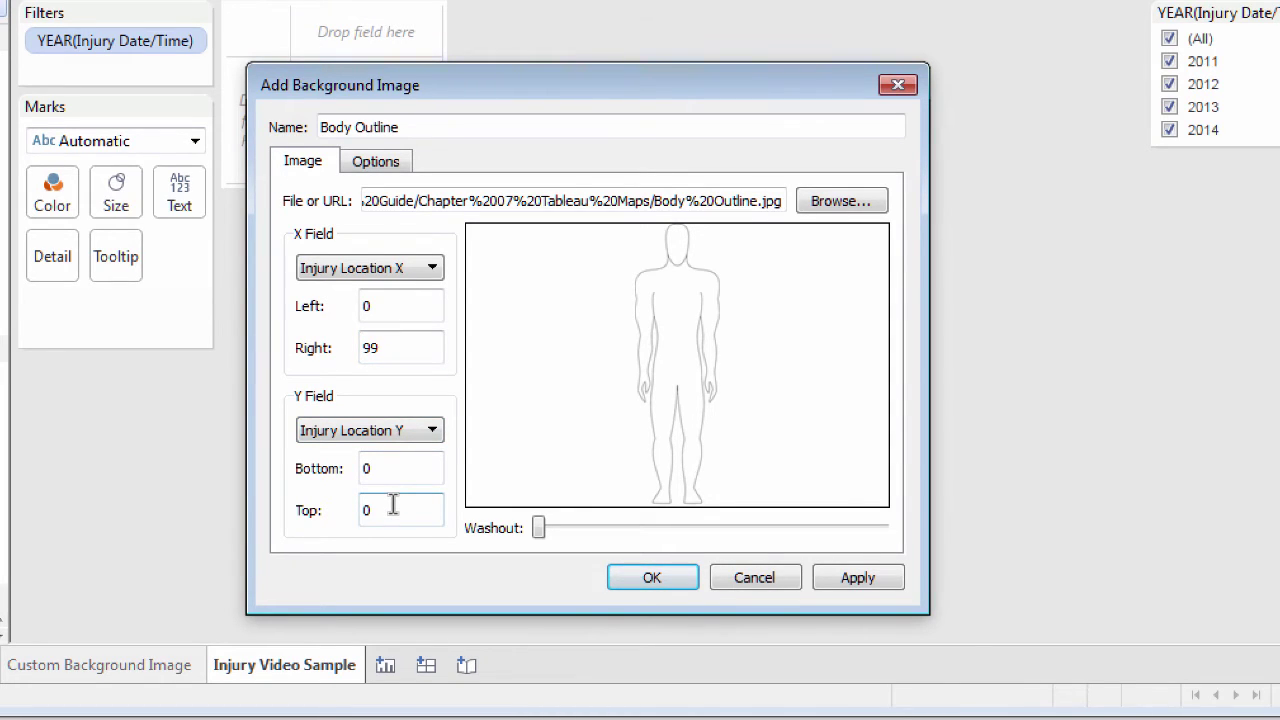
key(BackSpace)
text(325)
Confirm the Body Outline image, then put Injury Location X on Columns and Injury Location Y on Rows
click(651, 578)
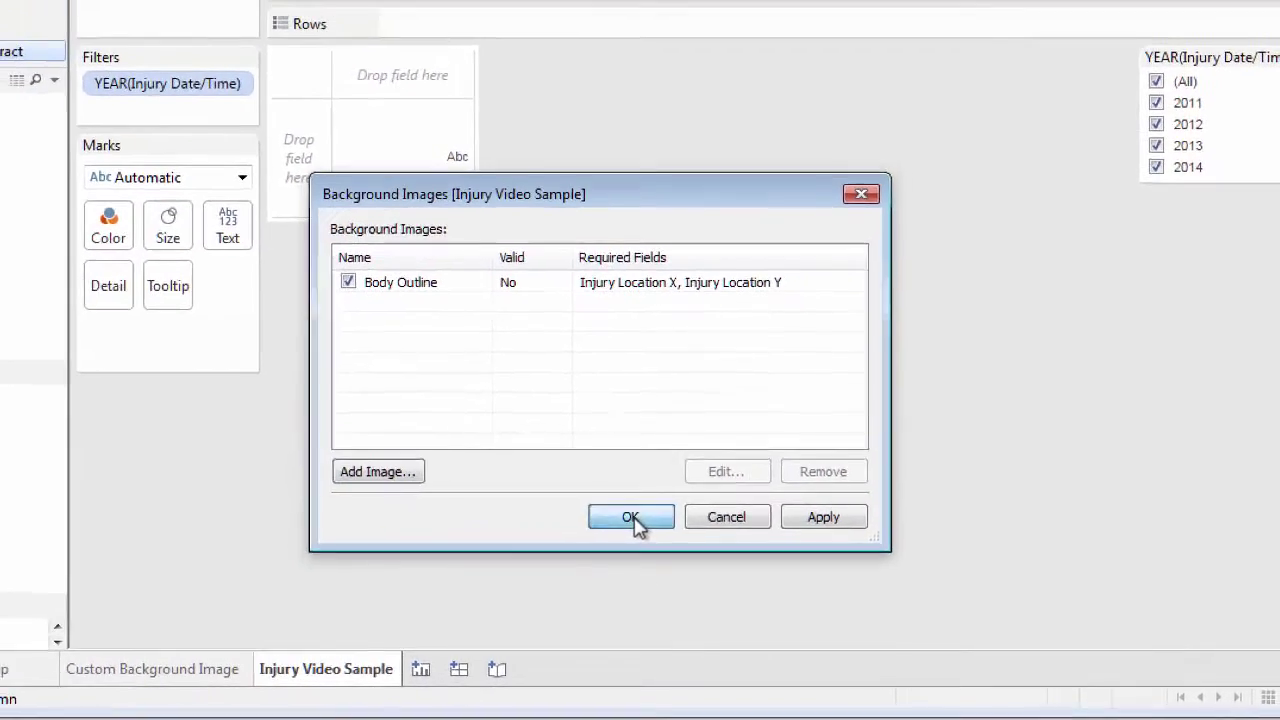
click(630, 517)
drag(82, 448, 495, 104)
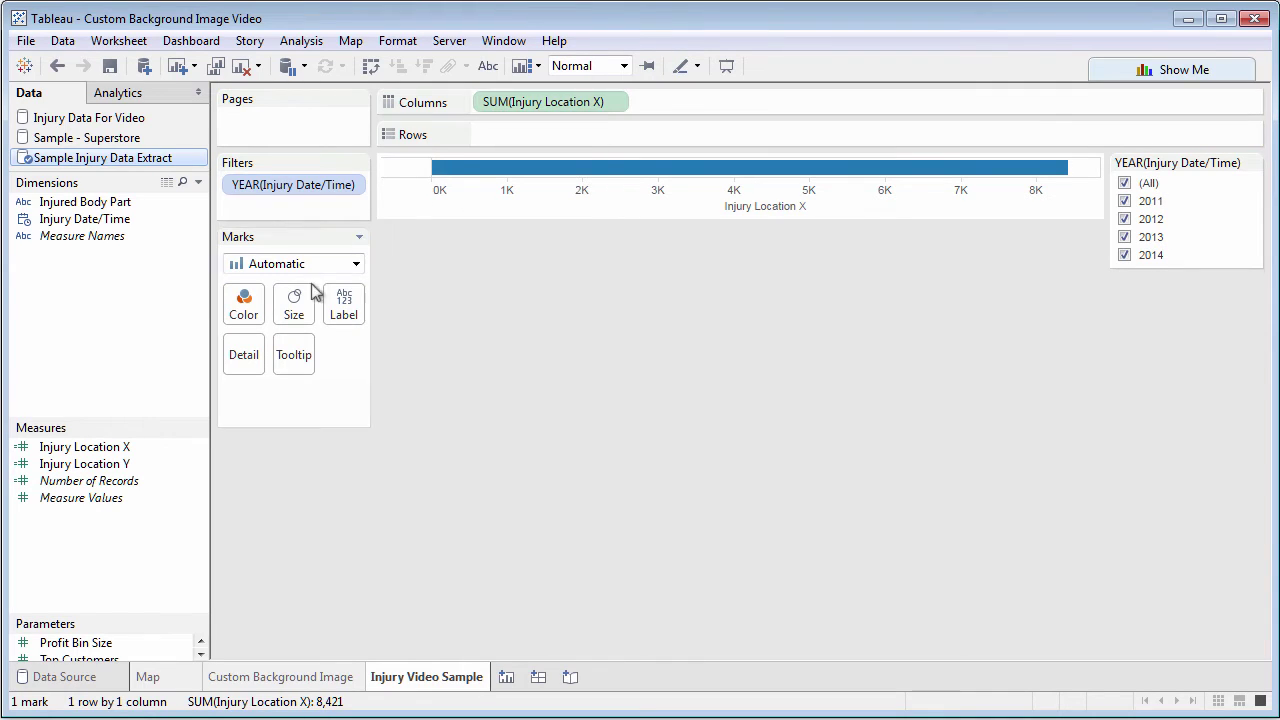
drag(122, 470, 525, 140)
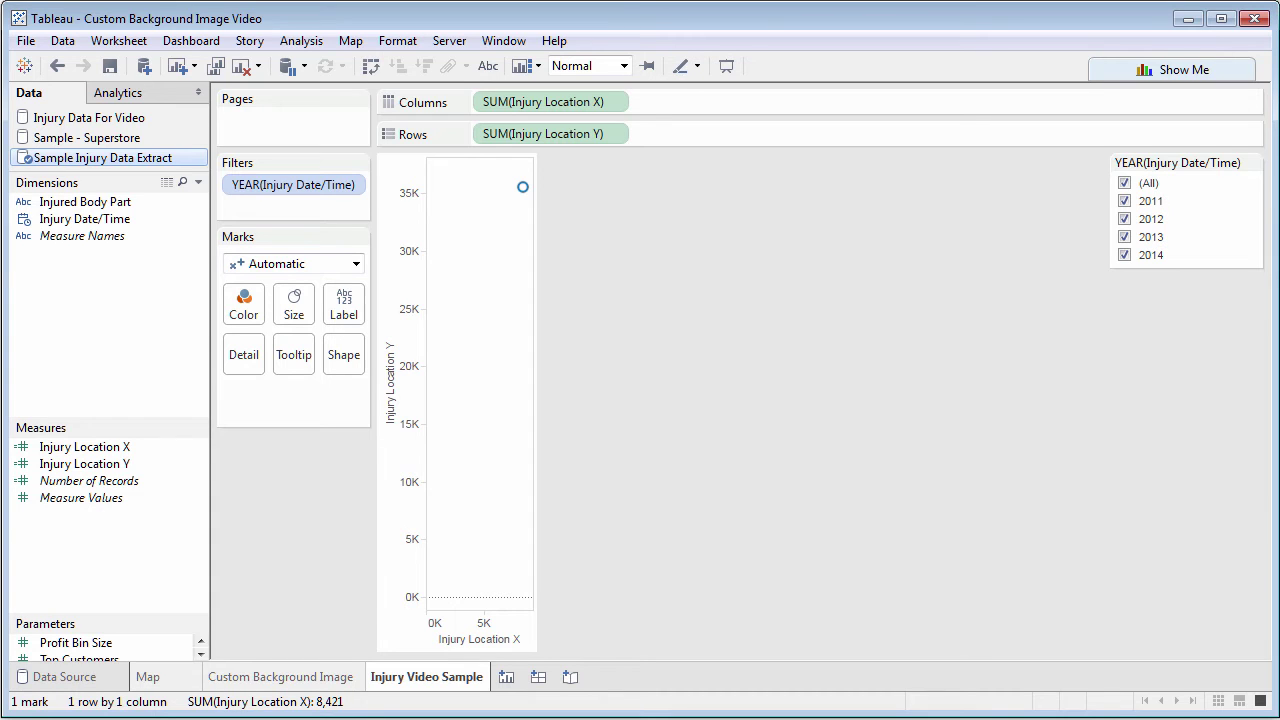
Switch Injury Location X and Y to Average and set the Marks type to Circle
click(613, 103)
mouse_move(620, 309)
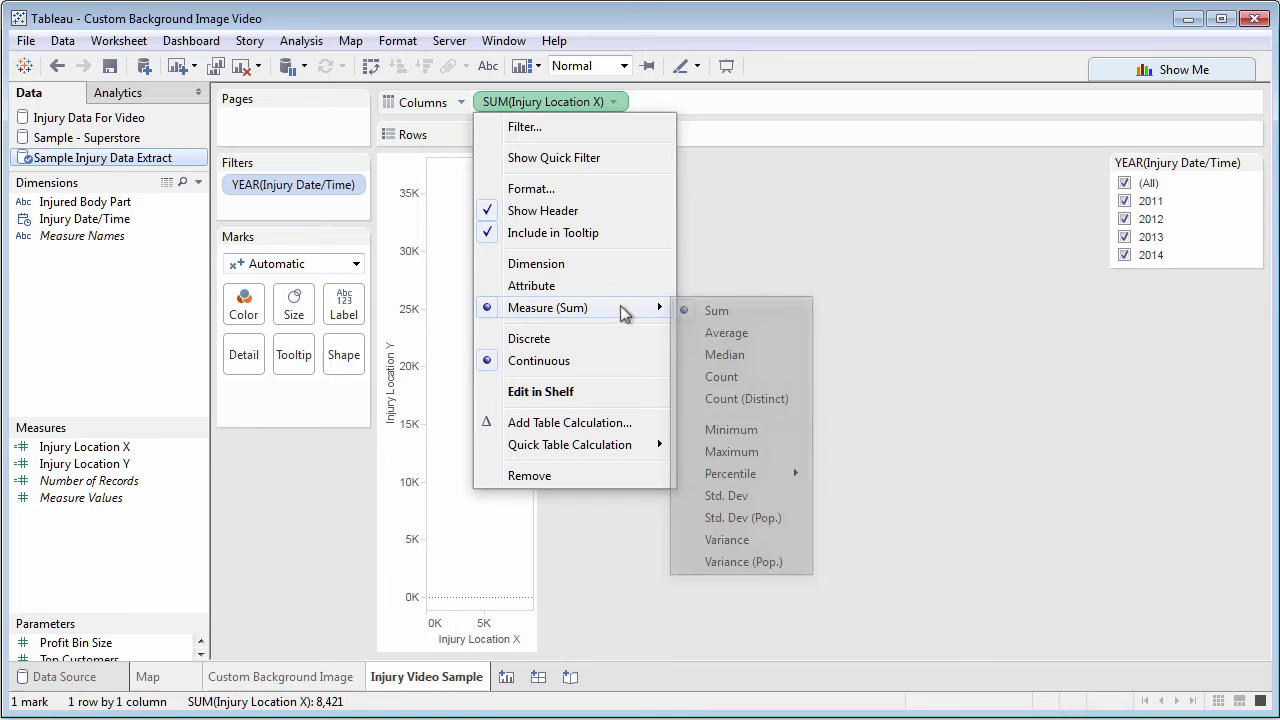
click(725, 334)
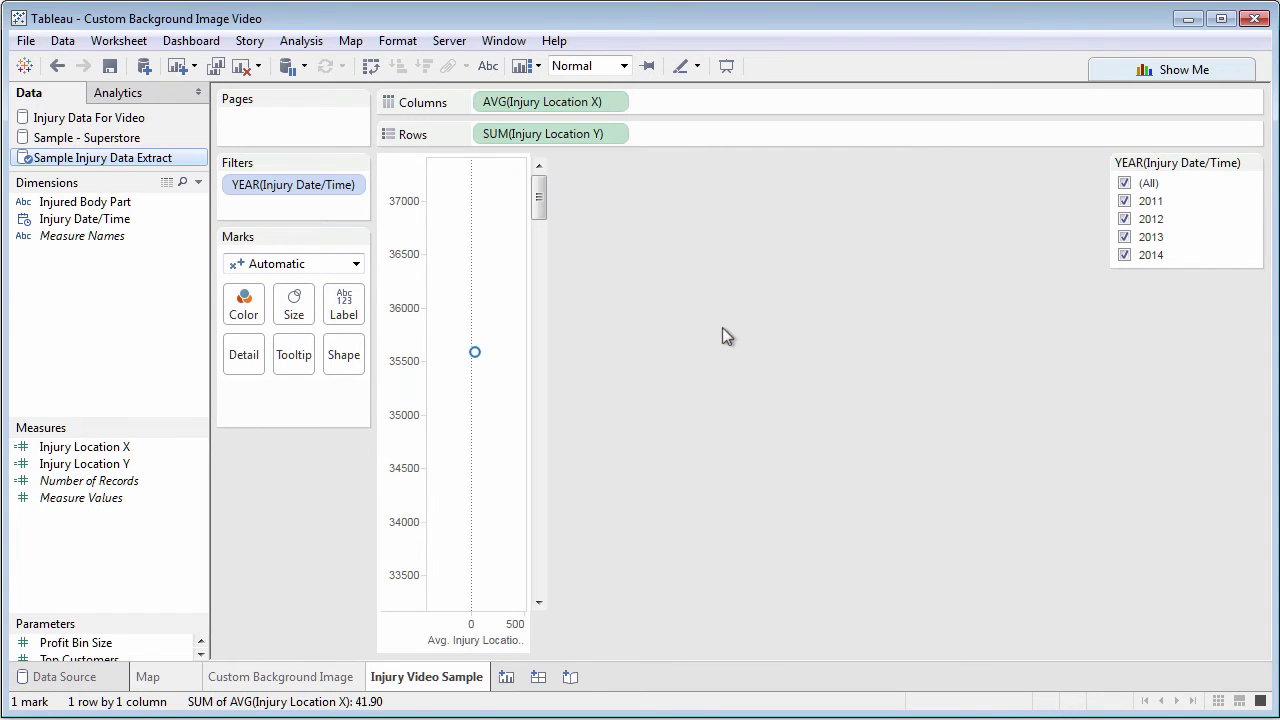
click(613, 133)
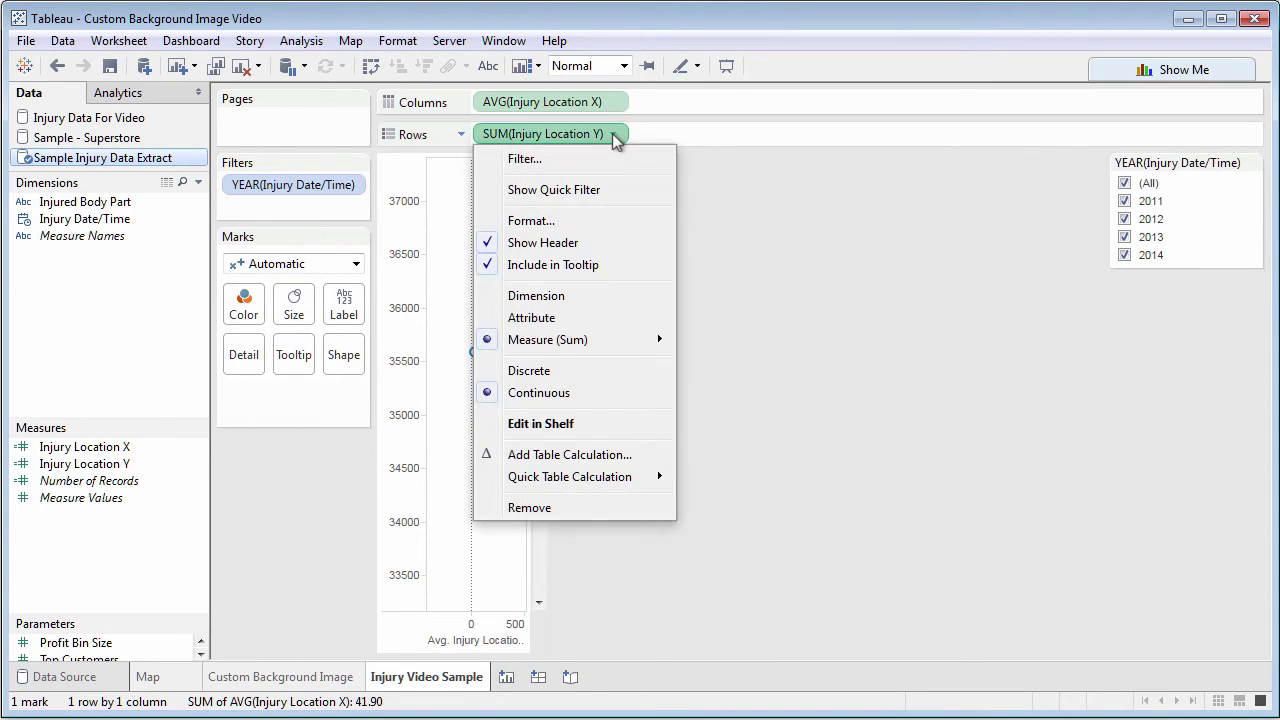
mouse_move(632, 342)
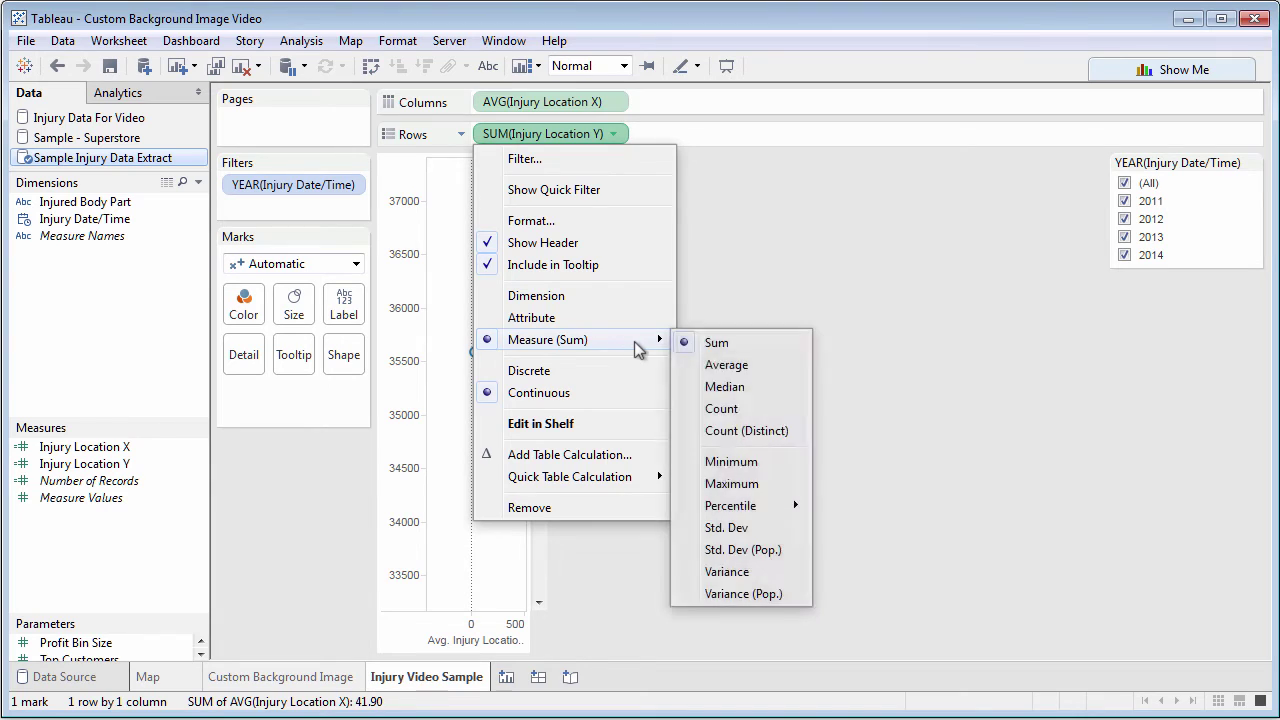
click(725, 365)
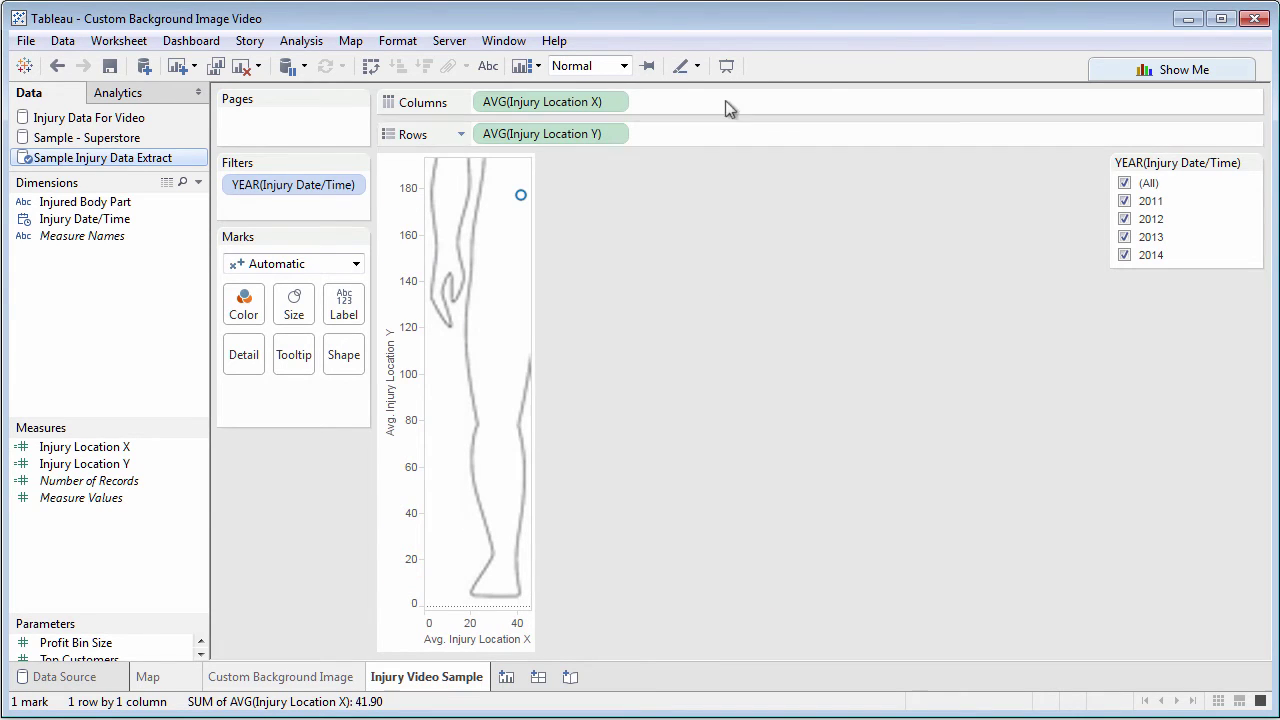
click(356, 264)
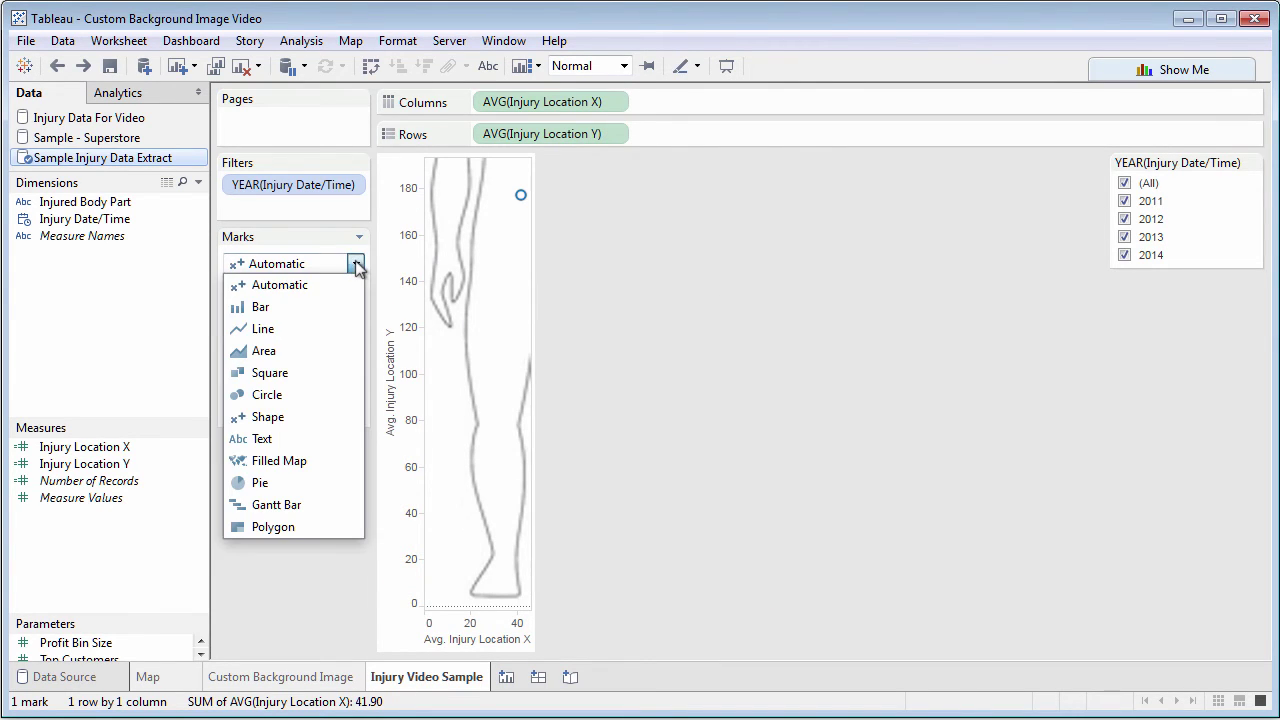
click(289, 397)
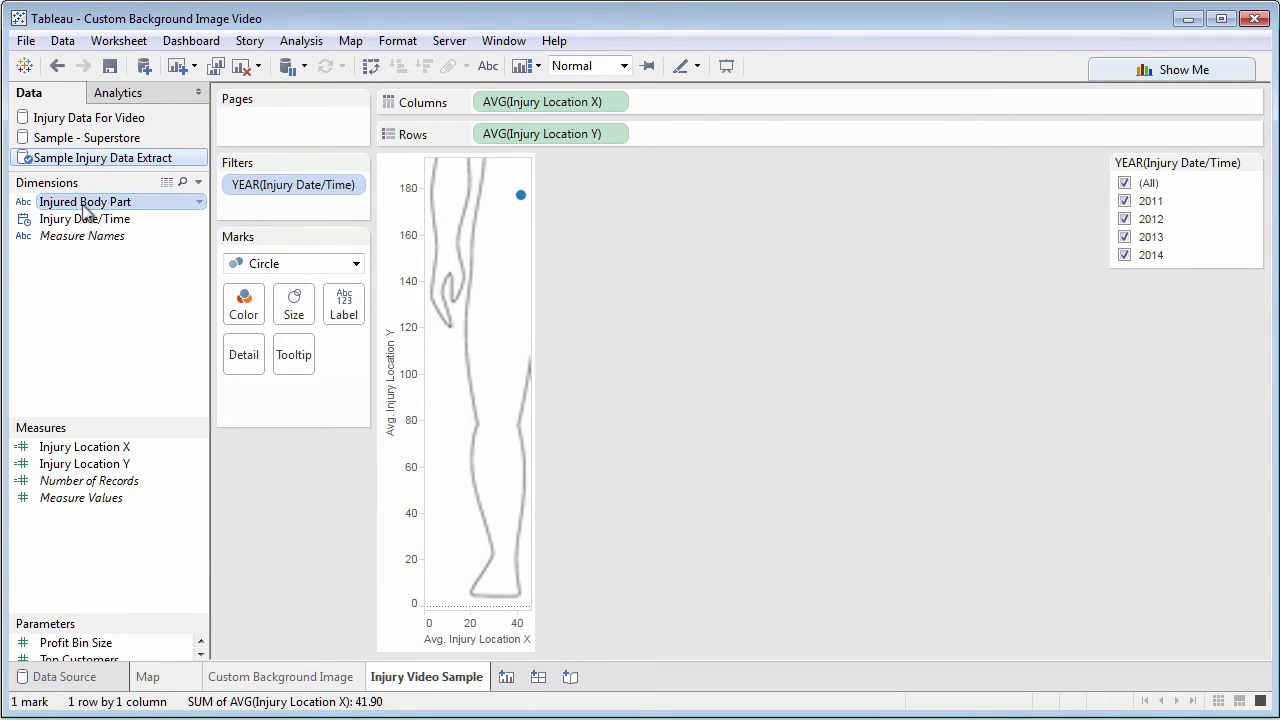
Label marks with Injured Body Part and size and colour them by Number of Records
drag(85, 205, 352, 314)
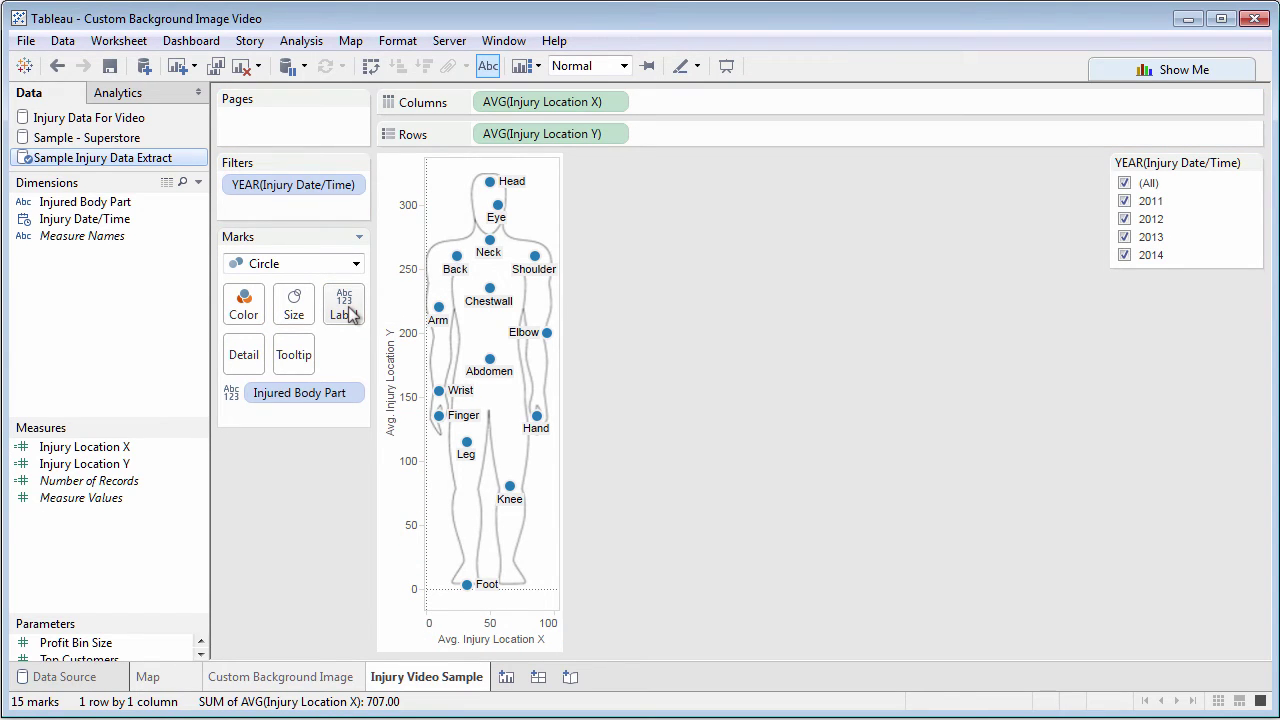
drag(128, 486, 302, 316)
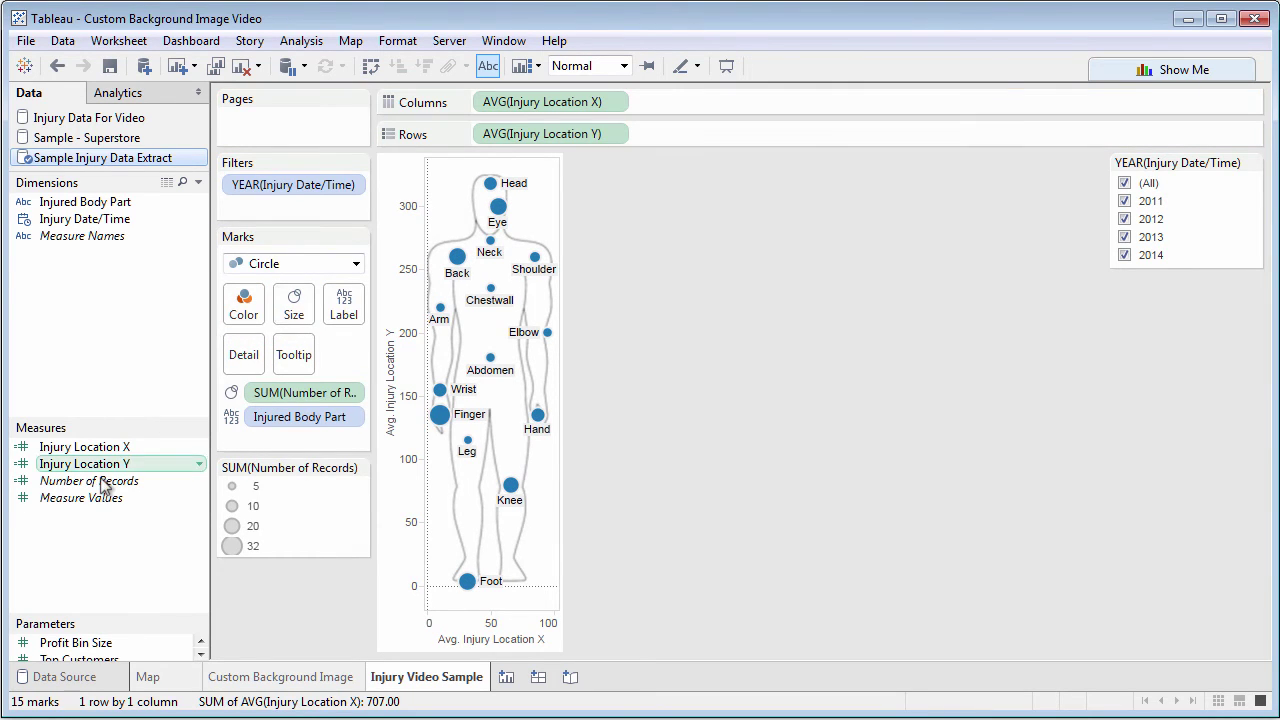
drag(105, 481, 238, 302)
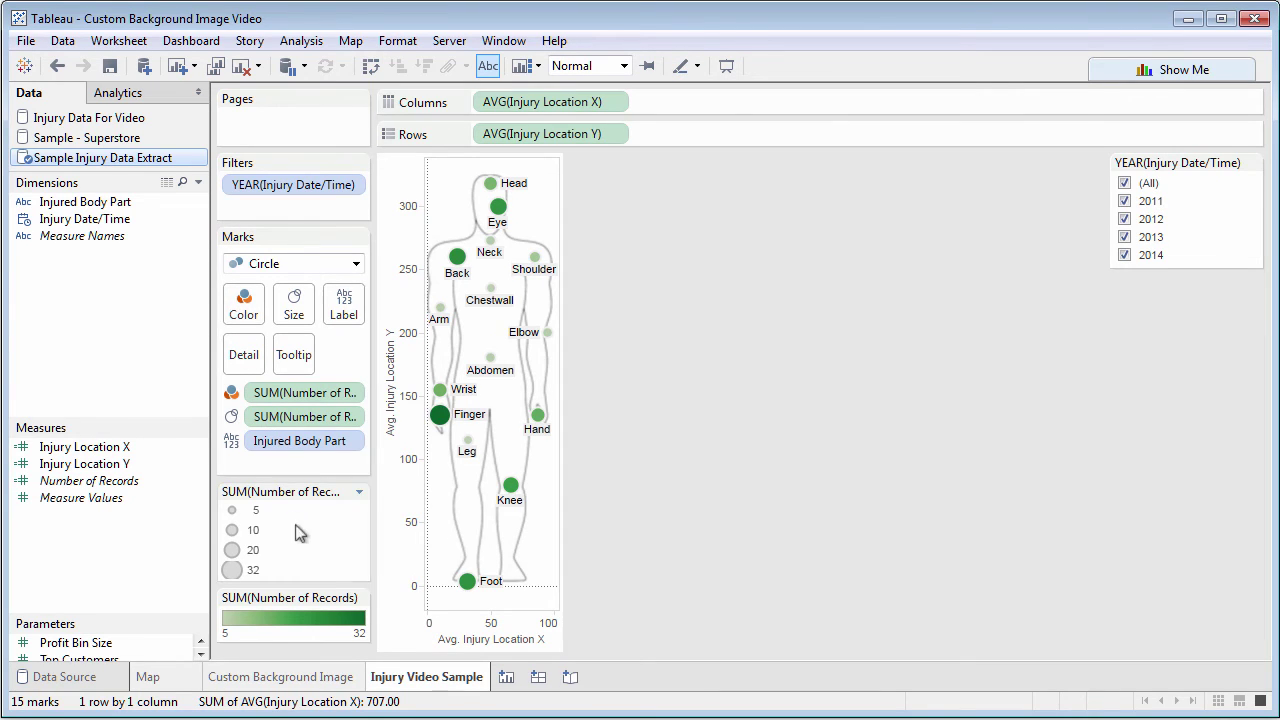
Apply the Red-Blue Diverging palette, reversed, to the Number of Records colour legend
click(359, 599)
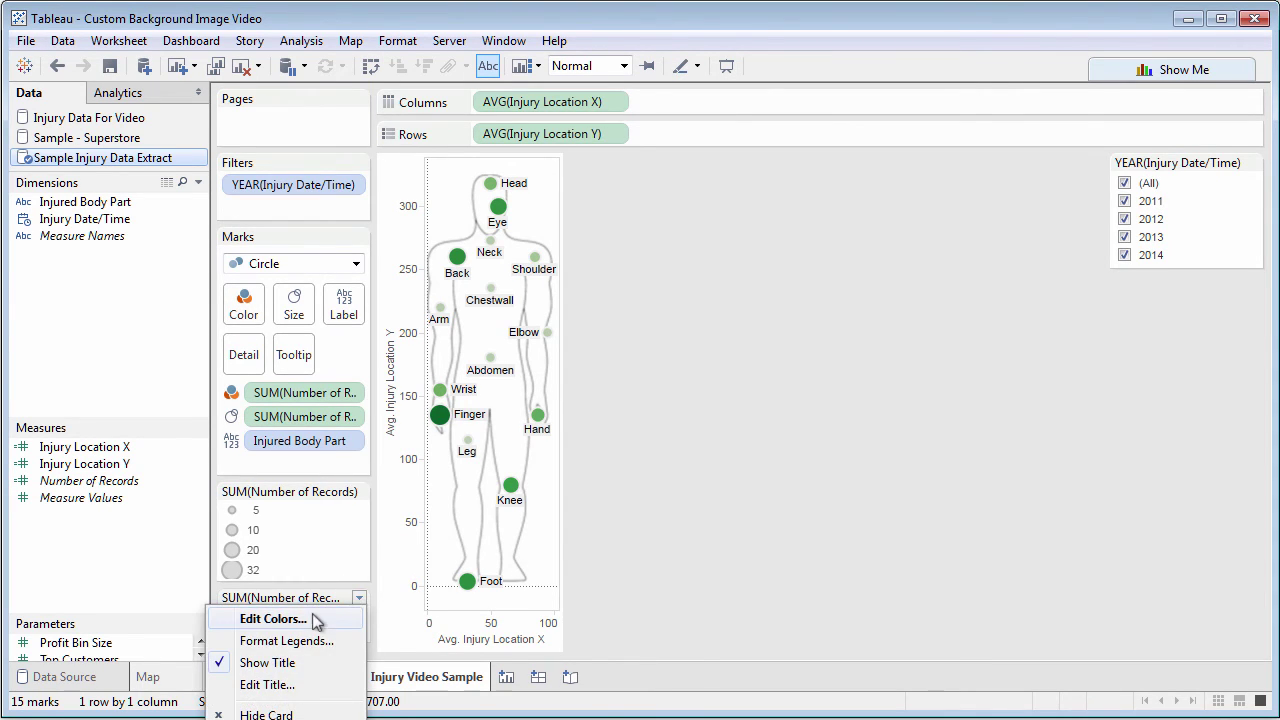
click(270, 619)
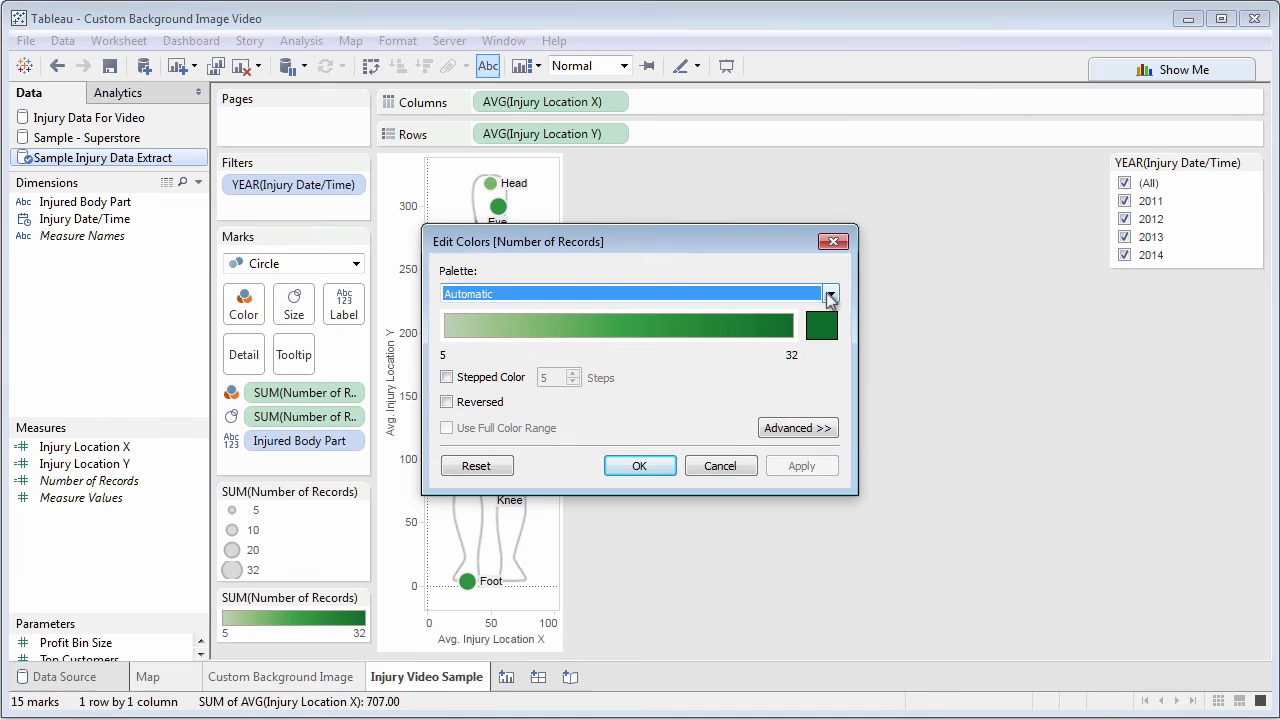
click(831, 294)
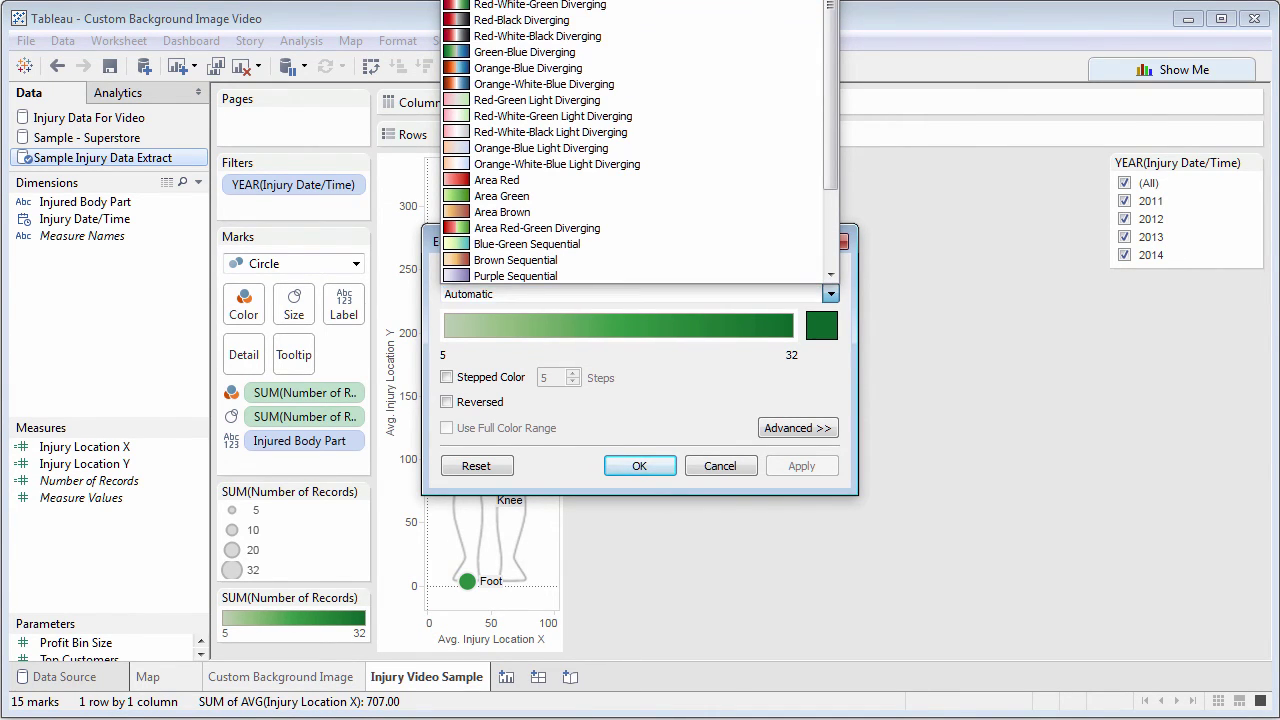
click(540, 2)
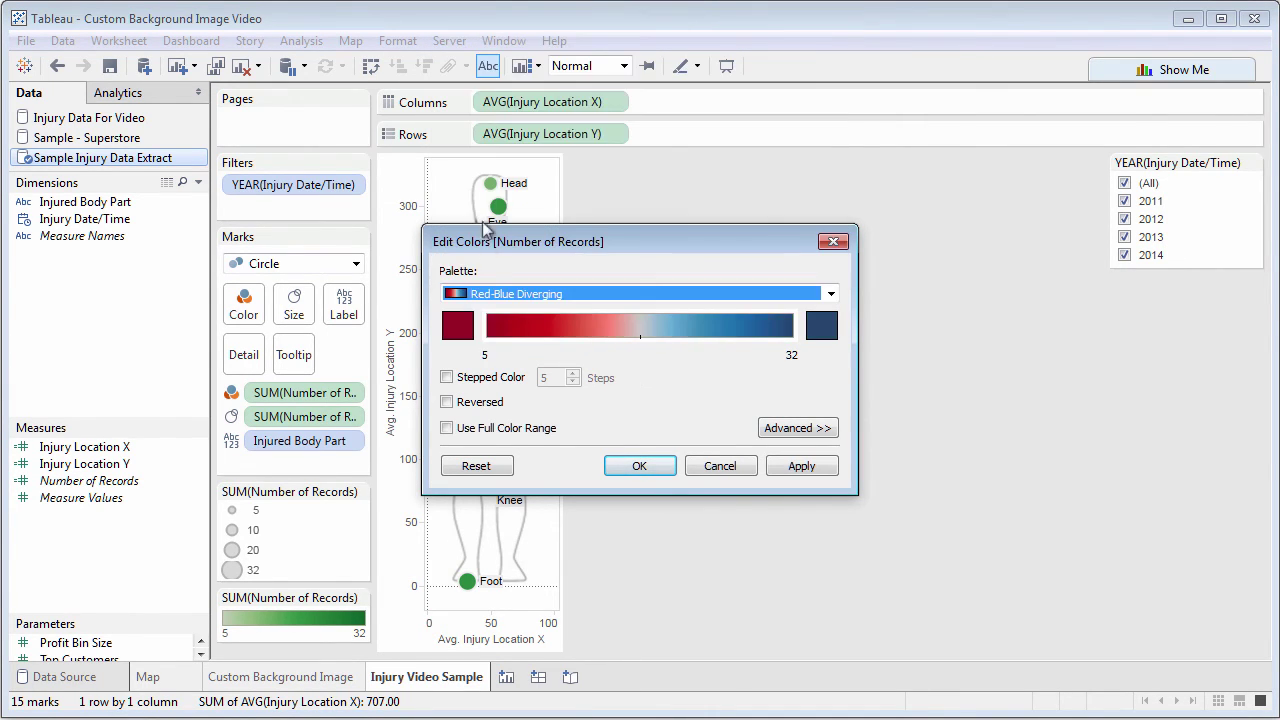
click(447, 403)
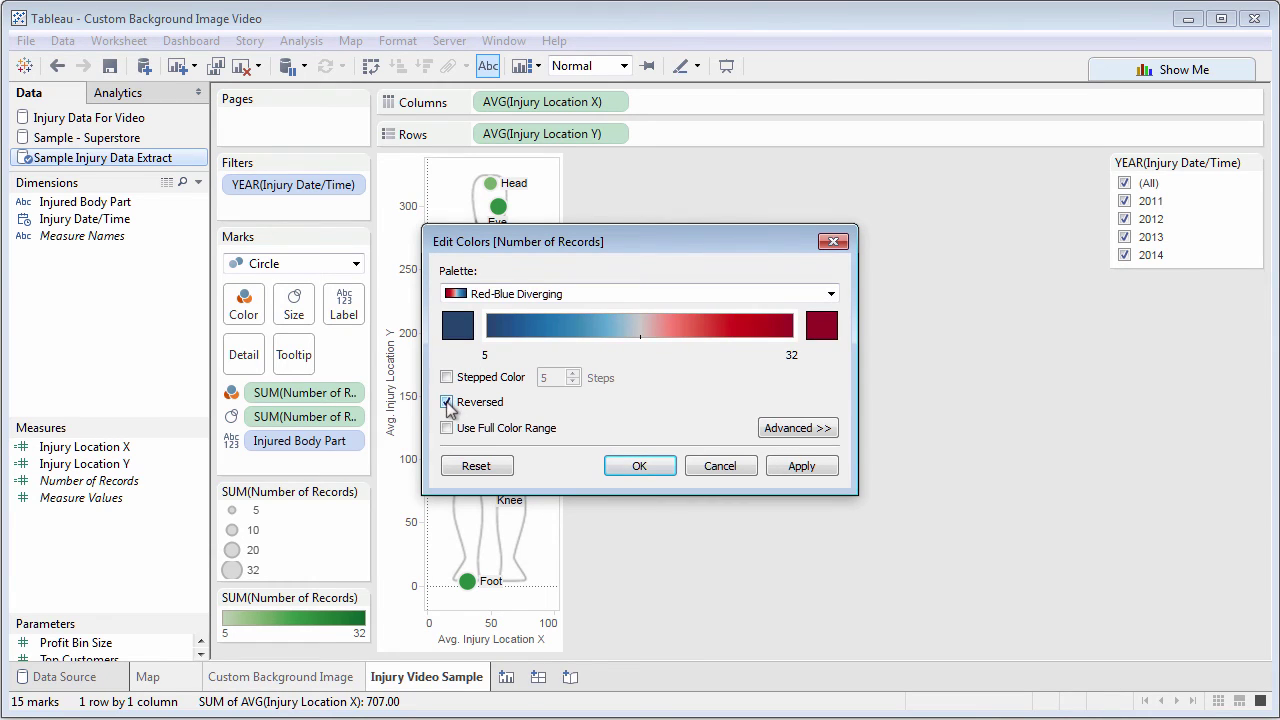
click(636, 467)
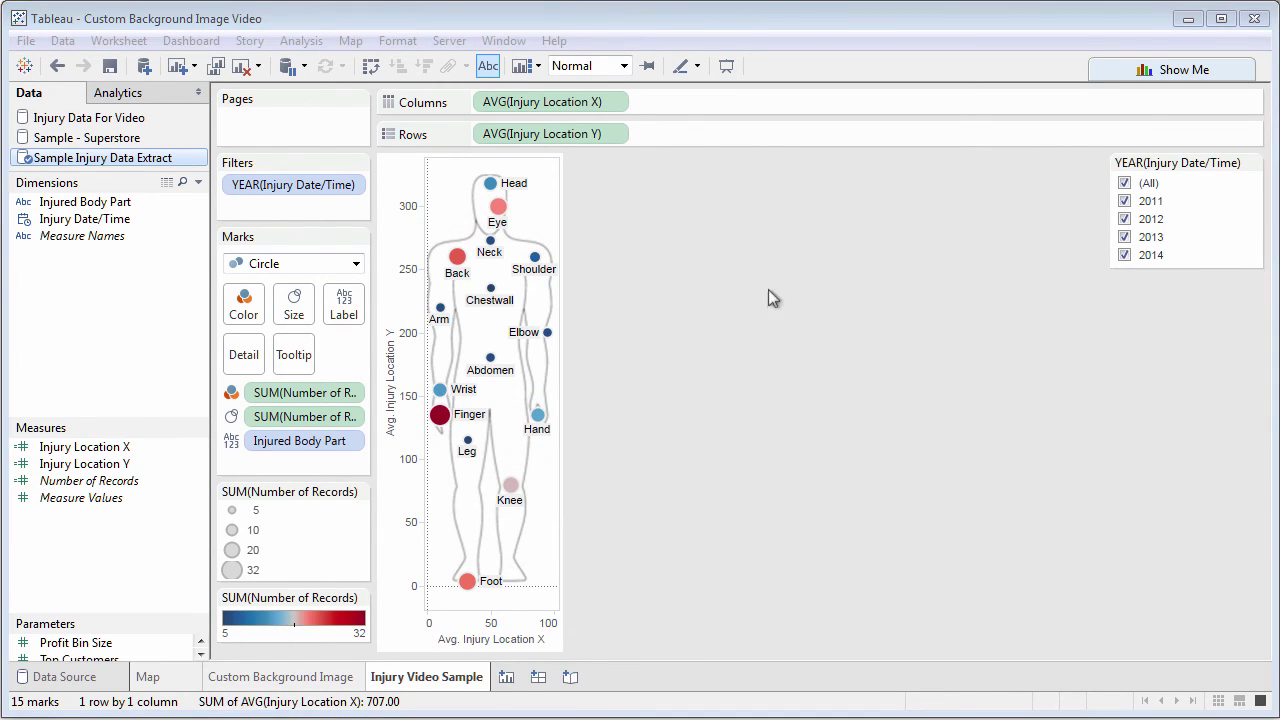
Fit the chart to Entire View and turn off Show Header on both axes
click(624, 65)
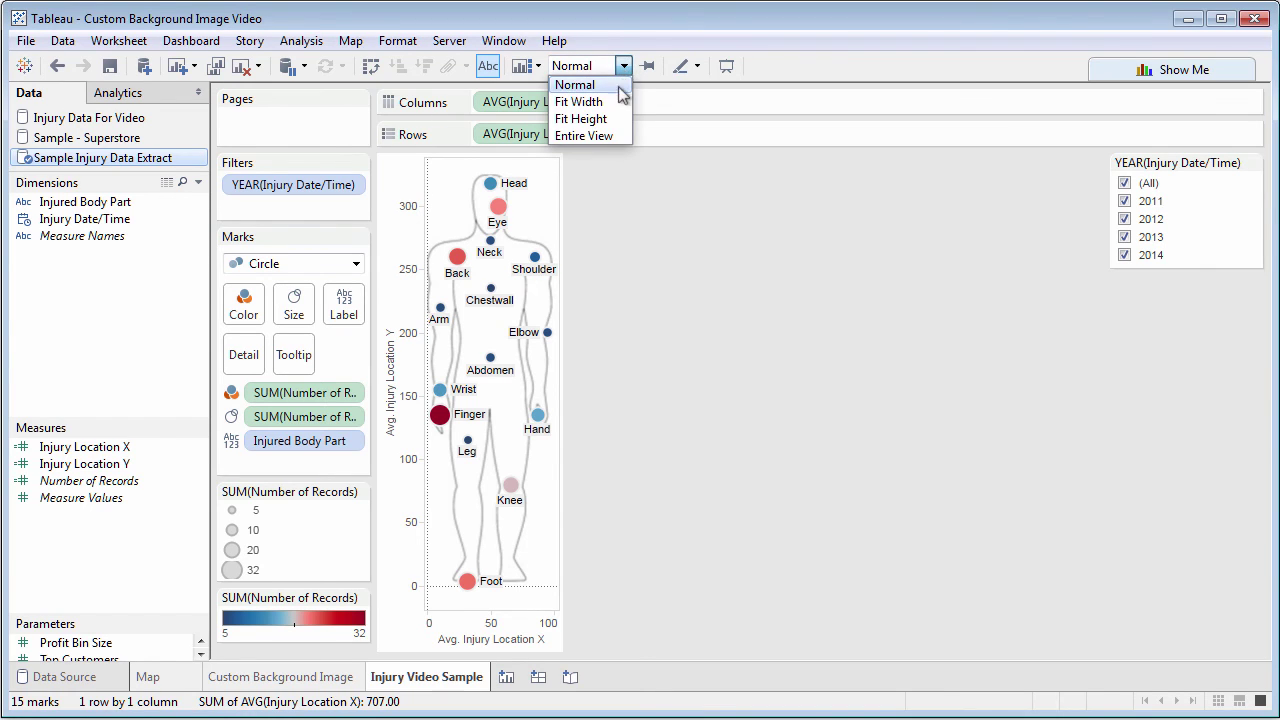
click(610, 136)
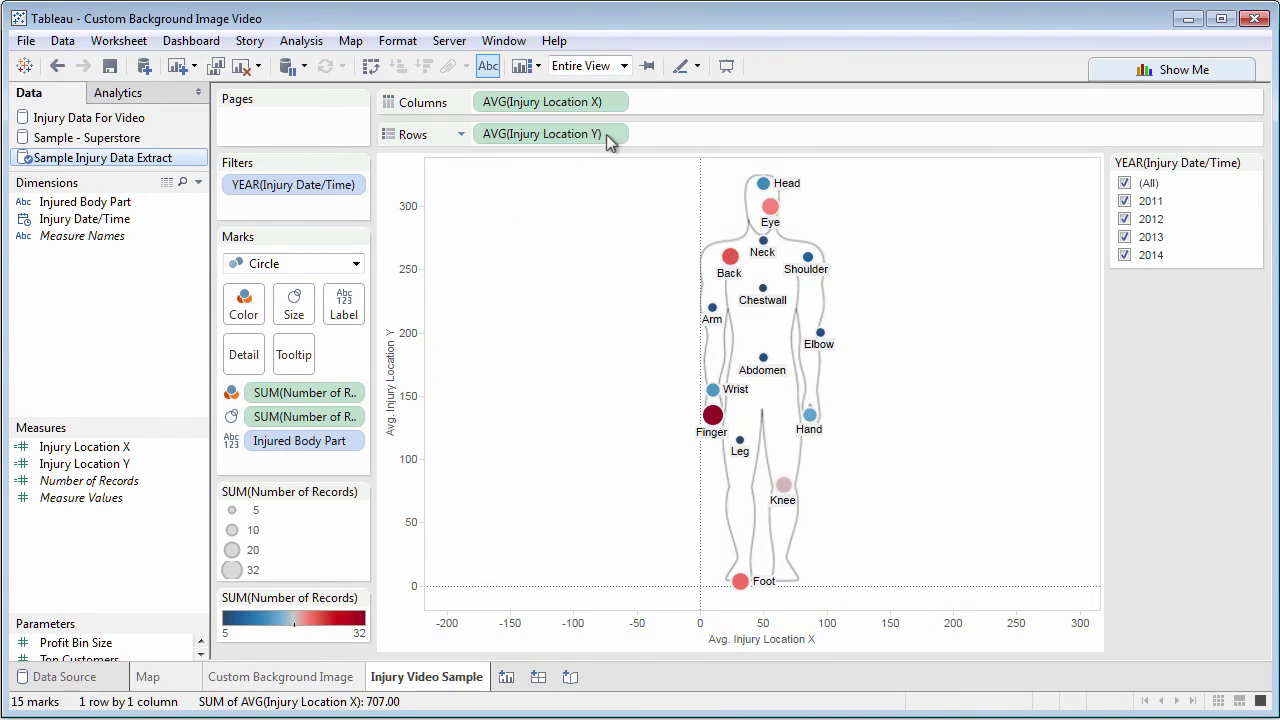
right_click(398, 362)
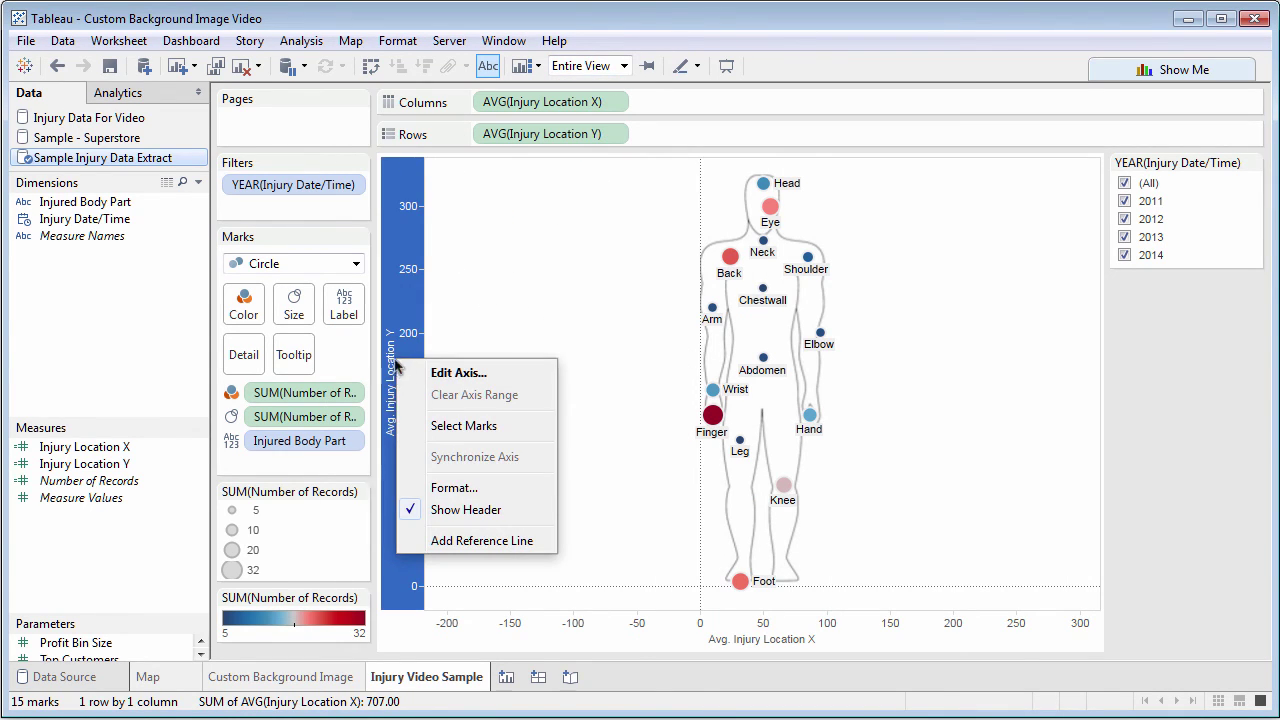
click(437, 510)
right_click(495, 628)
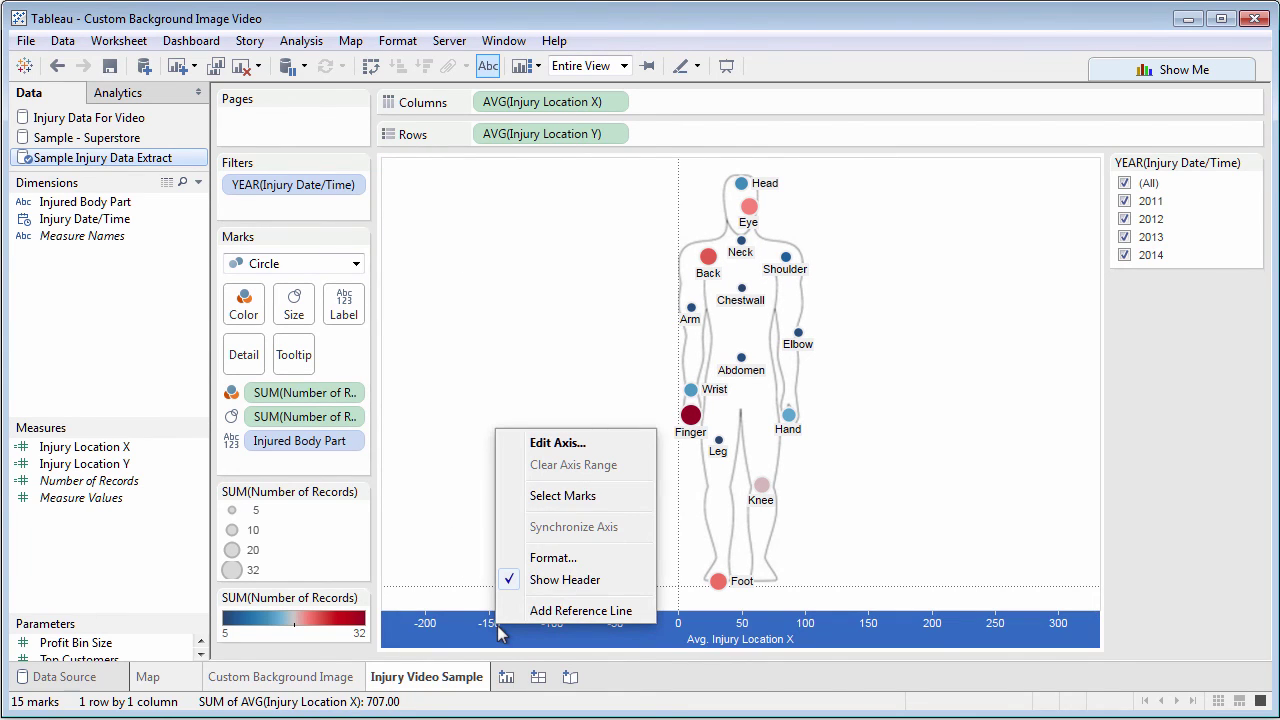
click(550, 580)
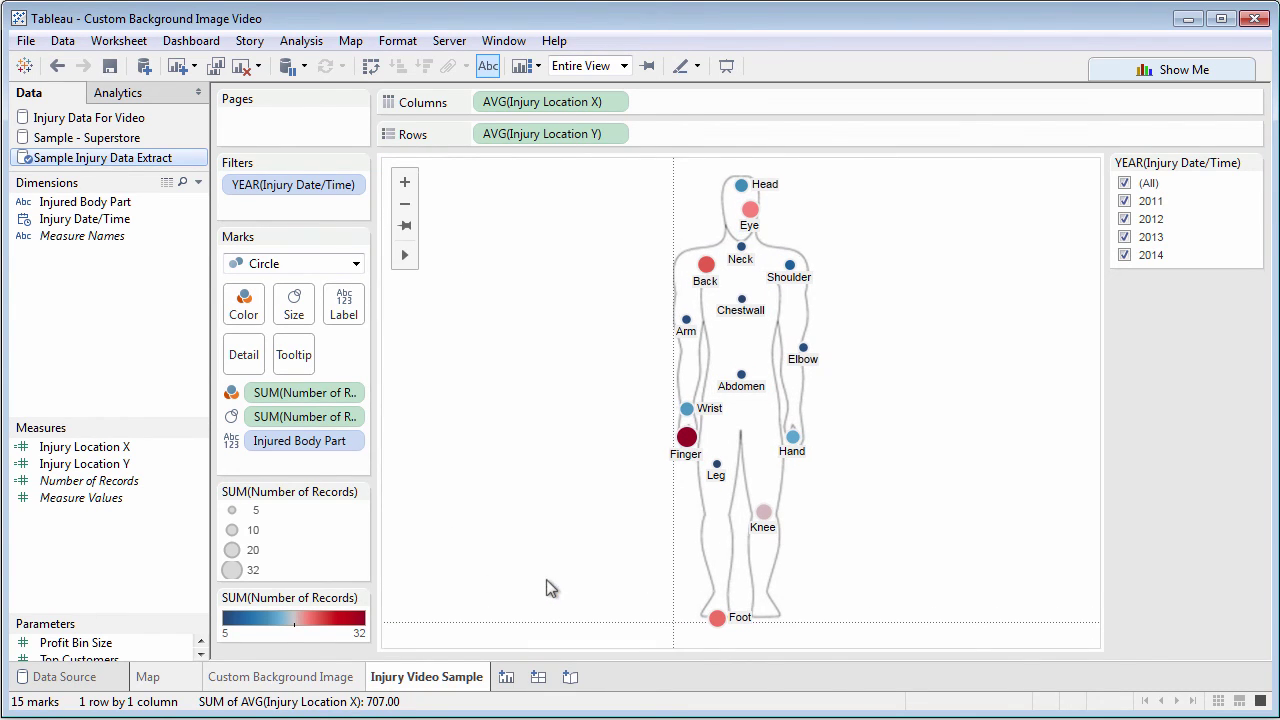
In the sheet's Format Lines settings, set Zero Lines to None
right_click(518, 437)
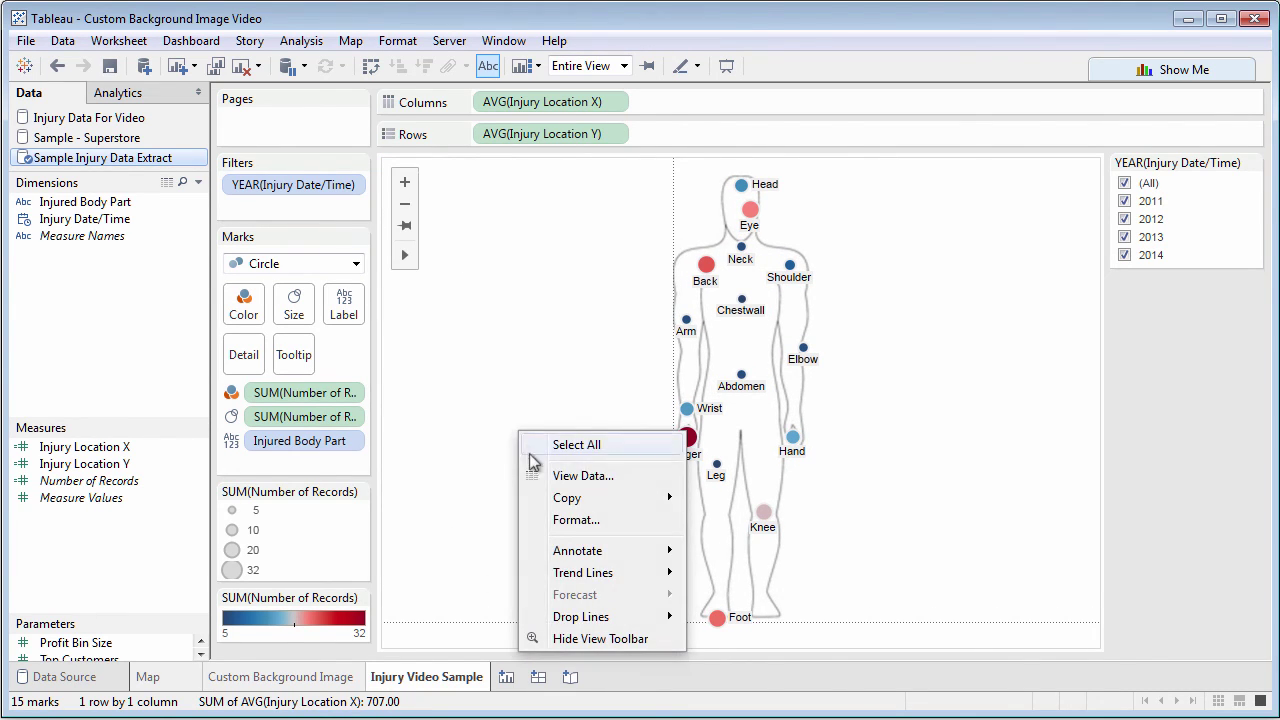
click(576, 520)
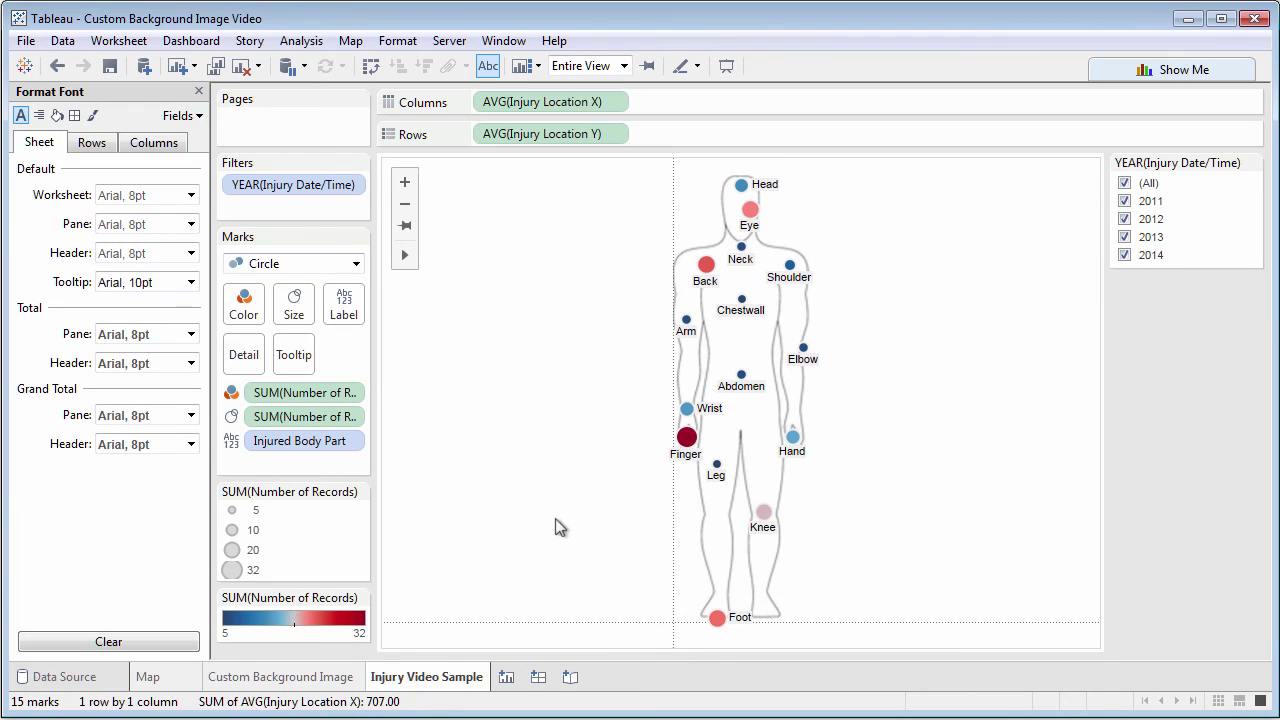
click(93, 116)
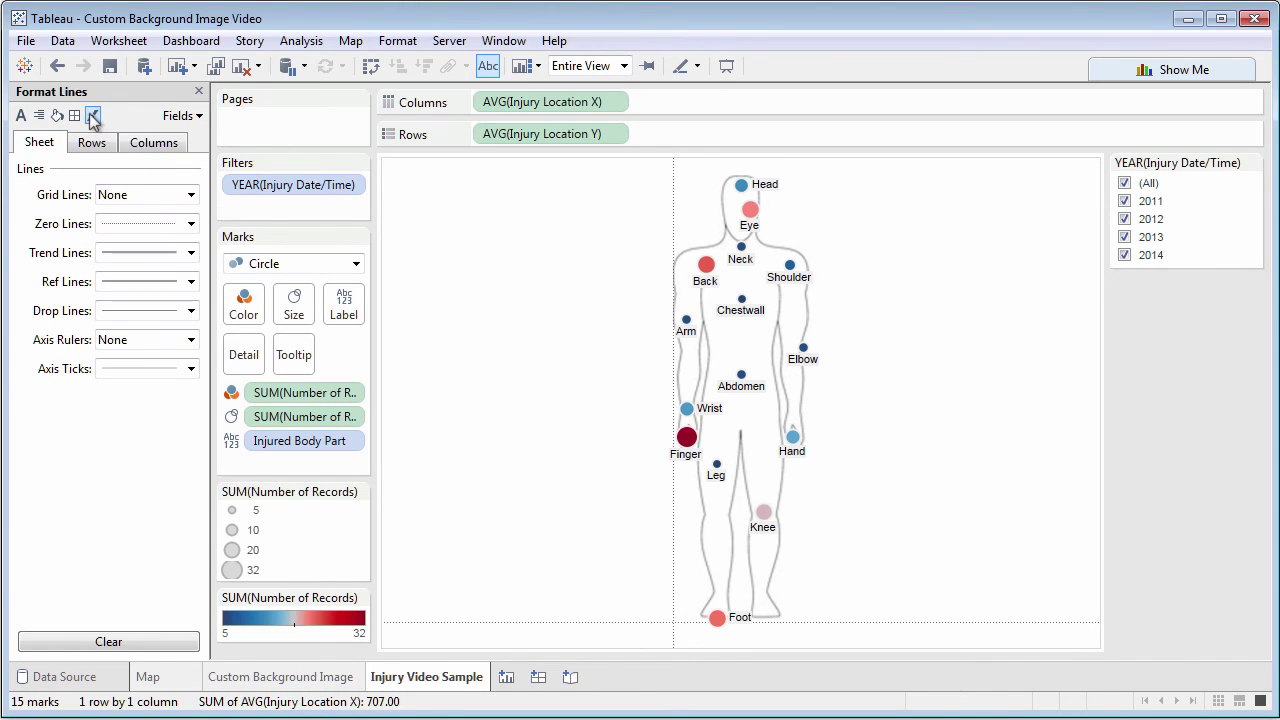
click(157, 224)
click(170, 250)
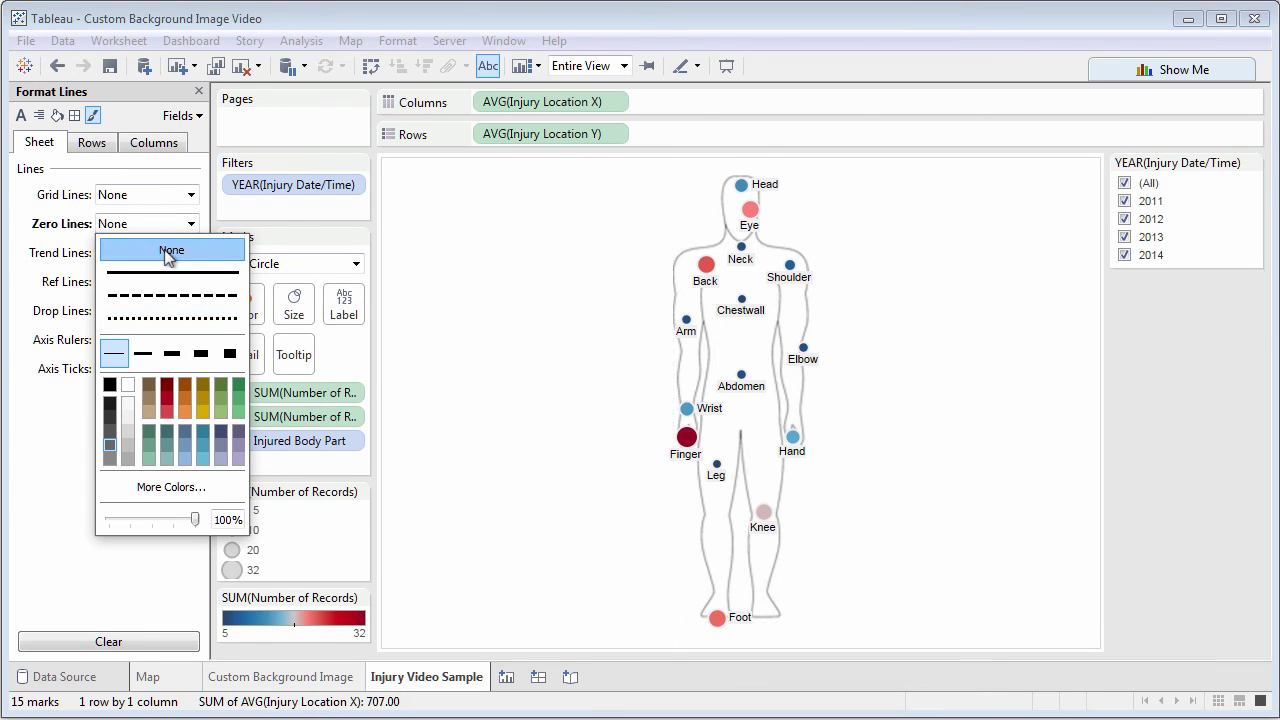